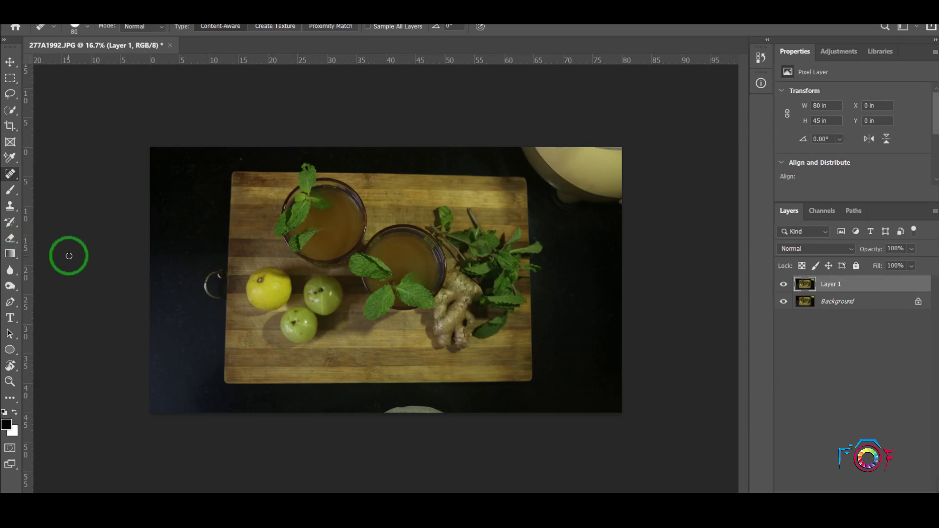
- Drag two vertical and two horizontal guides to the cutting board's left, right, top and bottom edges
{"action": "left_click_drag", "start_coordinate": [27, 240], "coordinate": [224, 254]}
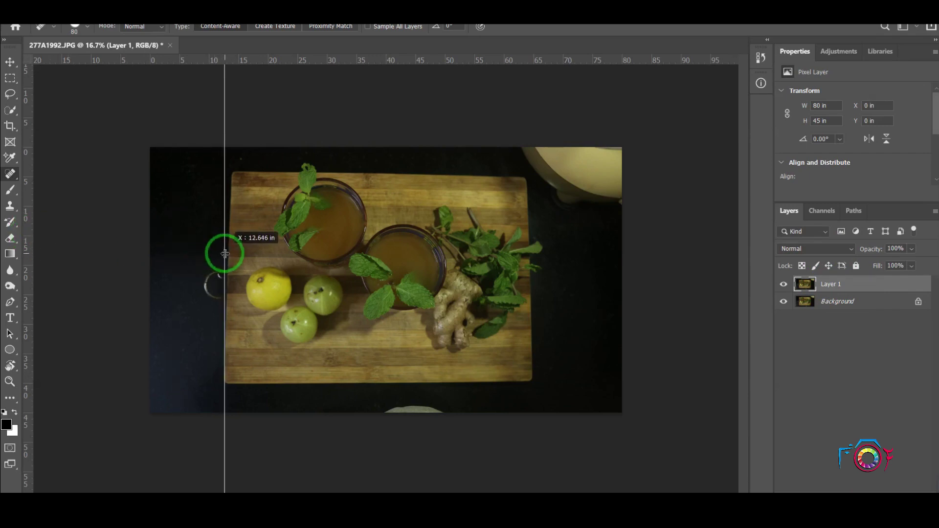
{"action": "mouse_move", "coordinate": [27, 230]}
{"action": "left_mouse_down"}
{"action": "mouse_move", "coordinate": [632, 297]}
{"action": "mouse_move", "coordinate": [532, 284]}
{"action": "left_mouse_up"}
{"action": "left_click_drag", "start_coordinate": [400, 59], "coordinate": [410, 171]}
{"action": "left_click_drag", "start_coordinate": [399, 59], "coordinate": [434, 383]}
{"action": "key", "text": "ctrl+plus"}
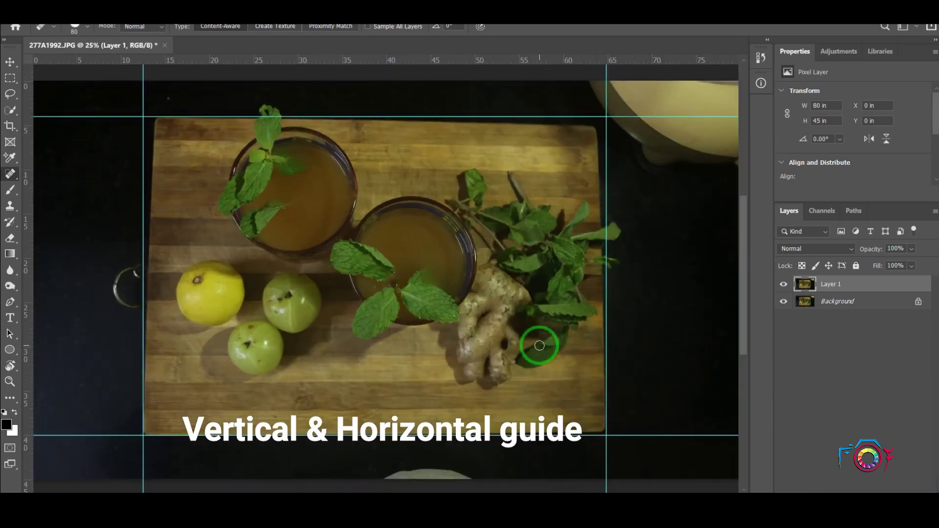
{"action": "key", "text": "ctrl+t"}
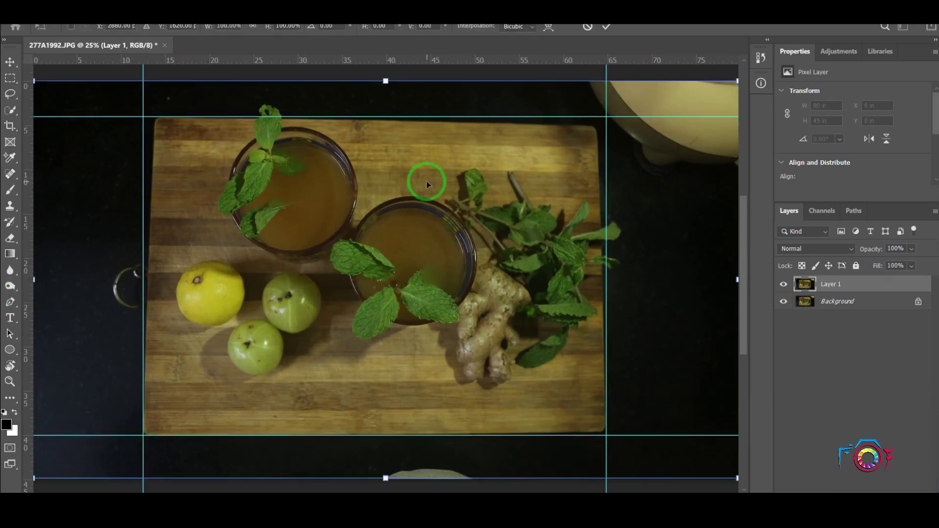
- Warp the photo layer, pulling the board's top corners onto the guides
{"action": "left_click", "coordinate": [548, 28]}
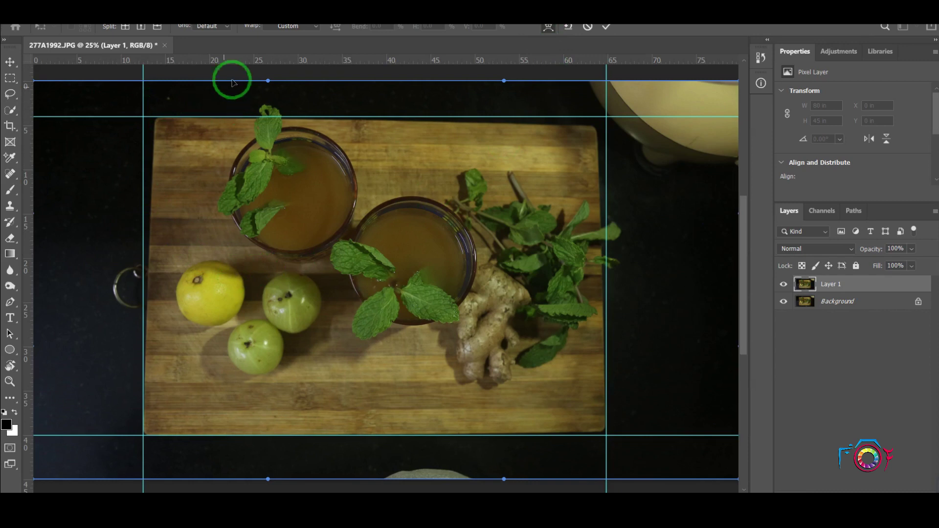
{"action": "mouse_move", "coordinate": [159, 129]}
{"action": "left_mouse_down"}
{"action": "mouse_move", "coordinate": [131, 122]}
{"action": "mouse_move", "coordinate": [157, 122]}
{"action": "left_mouse_up"}
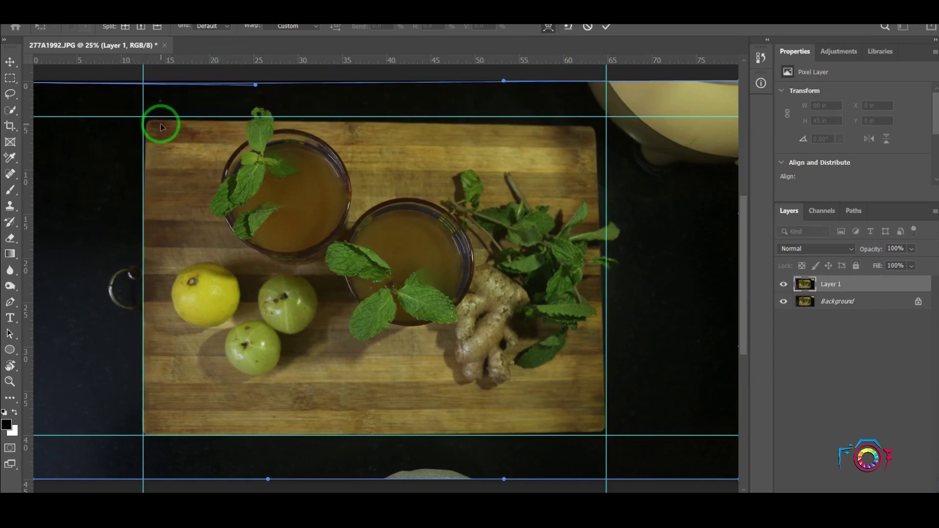
{"action": "left_click_drag", "start_coordinate": [589, 135], "coordinate": [587, 128]}
{"action": "left_click_drag", "start_coordinate": [215, 120], "coordinate": [212, 115]}
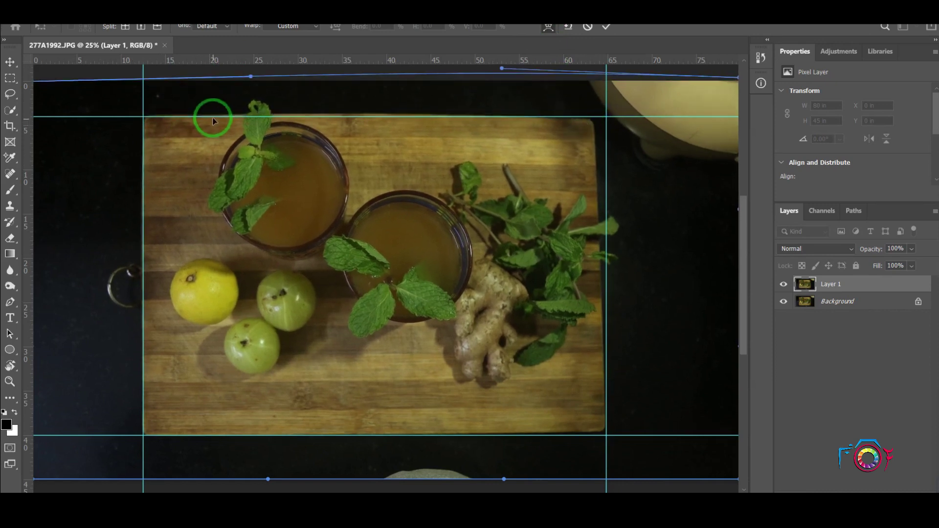
{"action": "left_click_drag", "start_coordinate": [589, 135], "coordinate": [592, 139]}
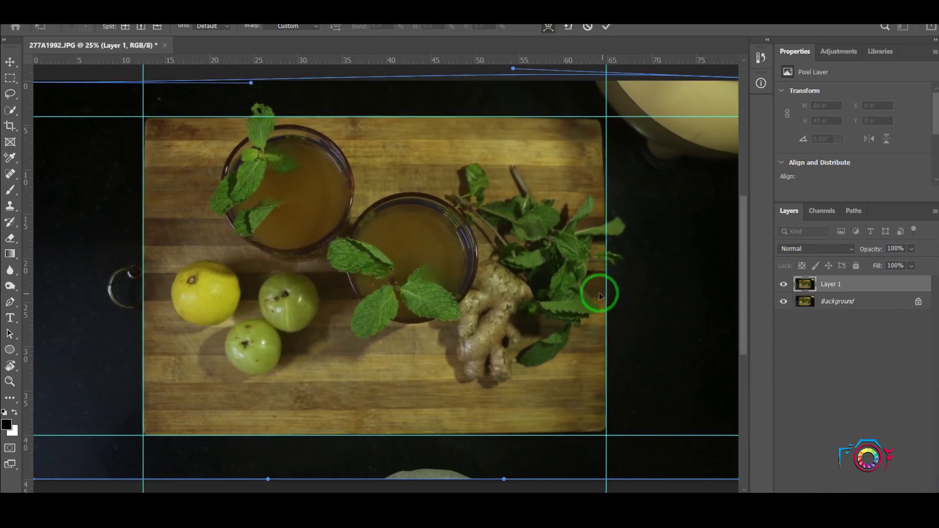
- Refine the warp on the board's right, top and left sides, then pull the crop edges inward
{"action": "left_click_drag", "start_coordinate": [621, 442], "coordinate": [601, 427]}
{"action": "left_click_drag", "start_coordinate": [595, 121], "coordinate": [598, 117]}
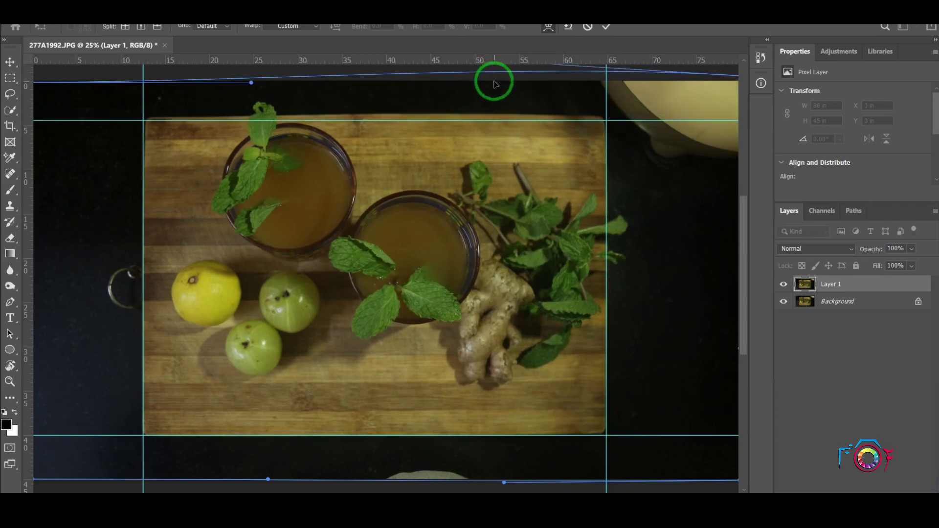
{"action": "left_click_drag", "start_coordinate": [494, 79], "coordinate": [499, 80]}
{"action": "left_click_drag", "start_coordinate": [138, 333], "coordinate": [136, 334]}
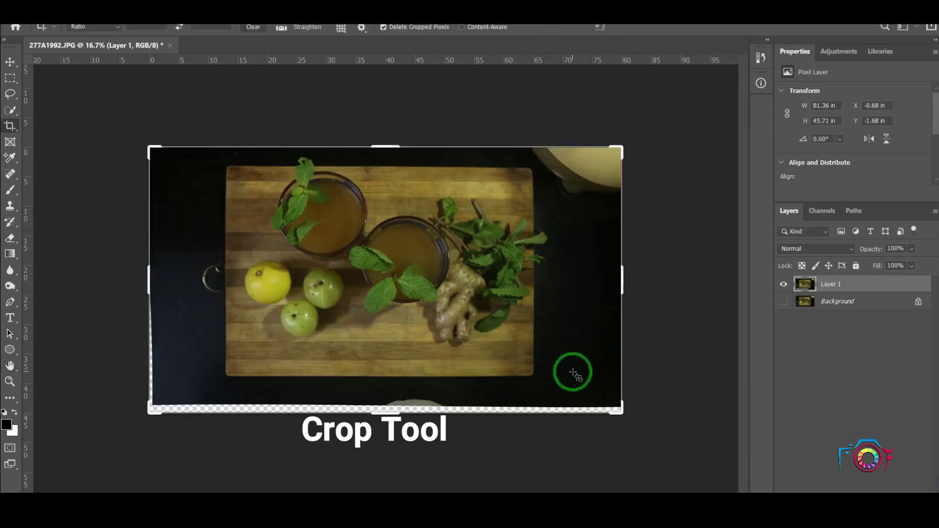
{"action": "left_click_drag", "start_coordinate": [147, 277], "coordinate": [168, 278]}
{"action": "left_click_drag", "start_coordinate": [386, 409], "coordinate": [446, 391]}
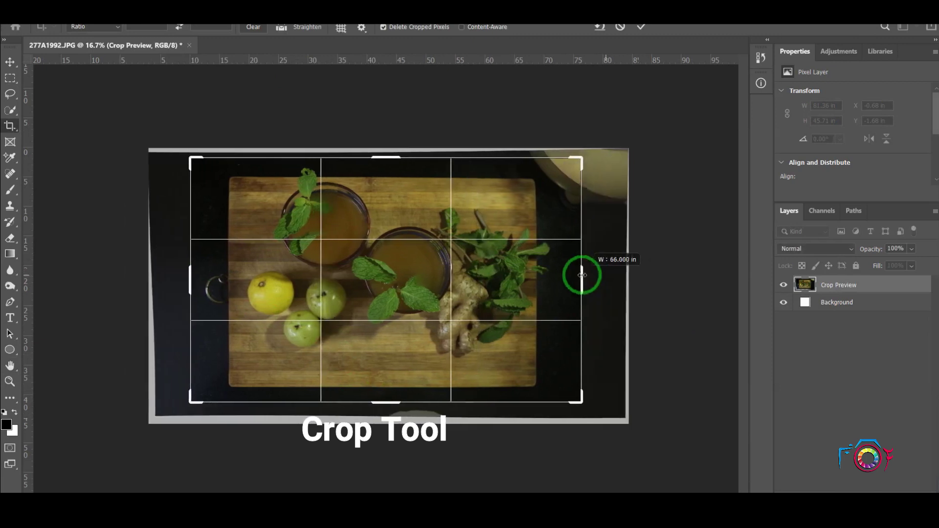
- Tighten and apply the crop, then lasso the stray bowl edge in the top-right corner
{"action": "left_click_drag", "start_coordinate": [580, 273], "coordinate": [577, 272]}
{"action": "key", "text": "Return"}
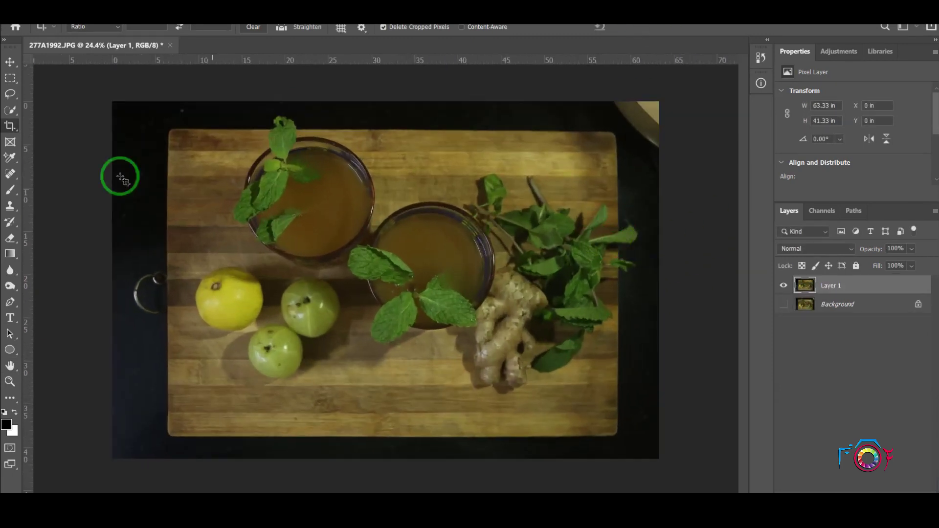
{"action": "left_click", "coordinate": [12, 94]}
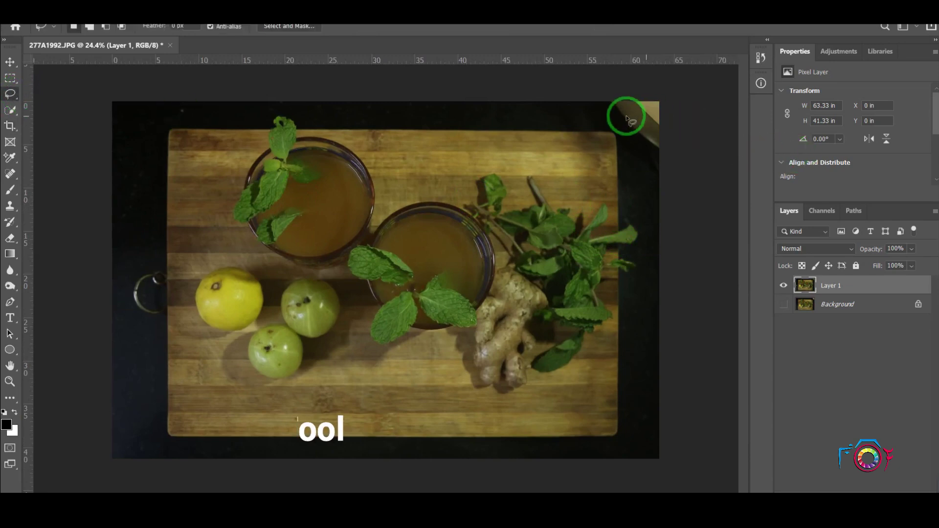
{"action": "left_click_drag", "start_coordinate": [603, 109], "coordinate": [663, 175]}
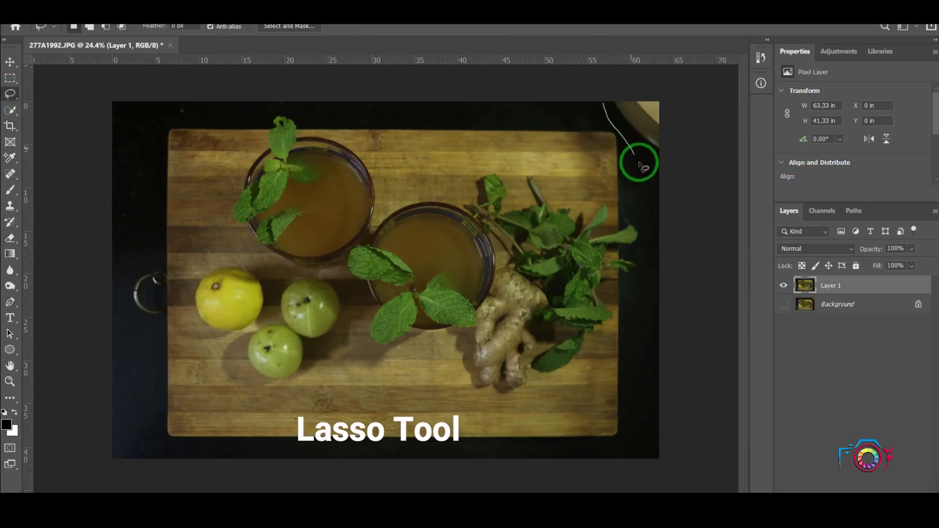
{"action": "left_click_drag", "start_coordinate": [619, 95], "coordinate": [606, 103]}
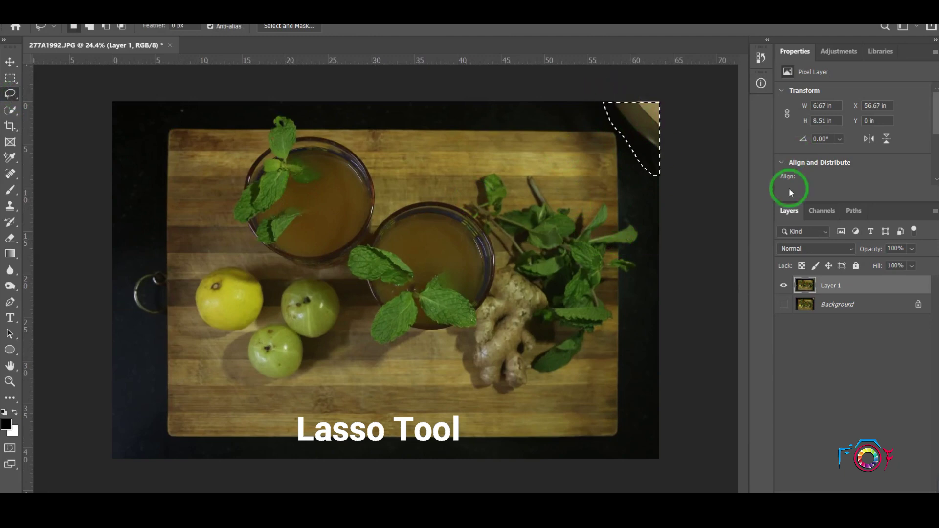
{"action": "left_click", "coordinate": [41, 23]}
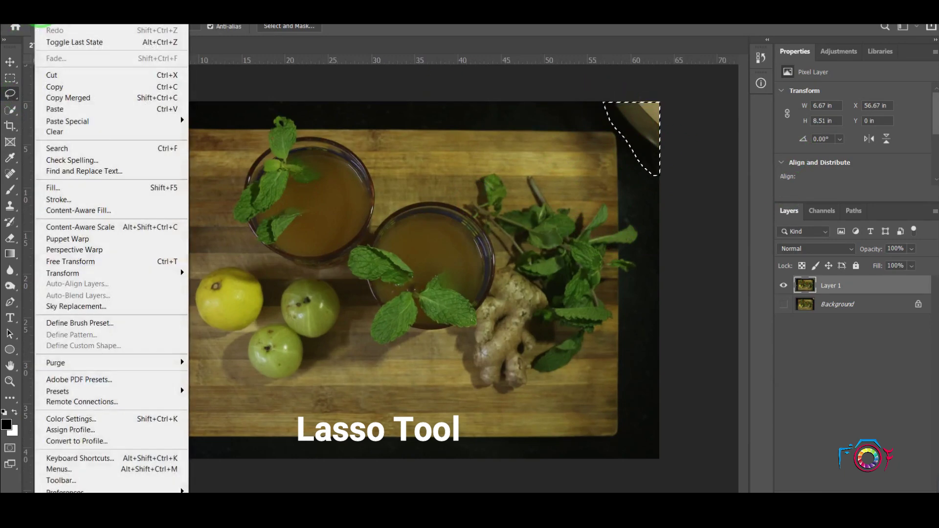
- Content-Aware fill the lassoed bowl edge with dark background, then deselect
{"action": "left_click", "coordinate": [170, 187]}
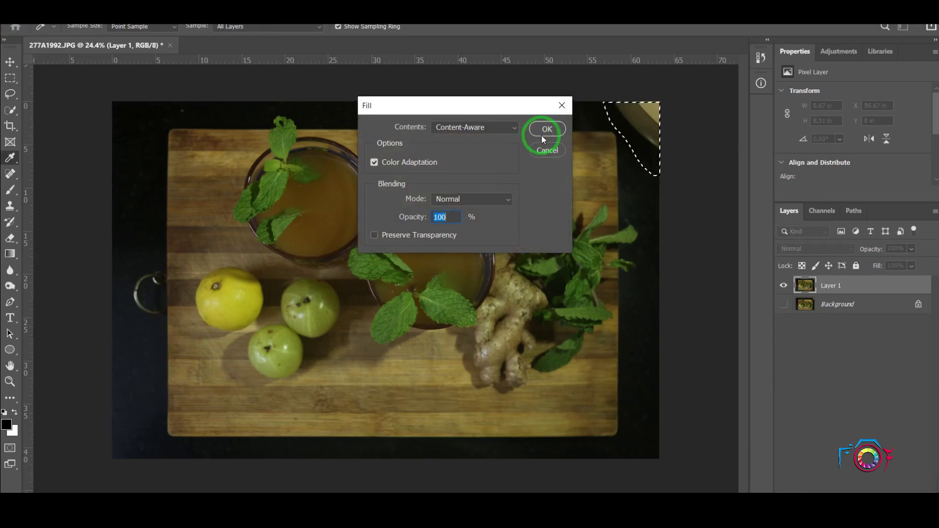
{"action": "left_click", "coordinate": [541, 130]}
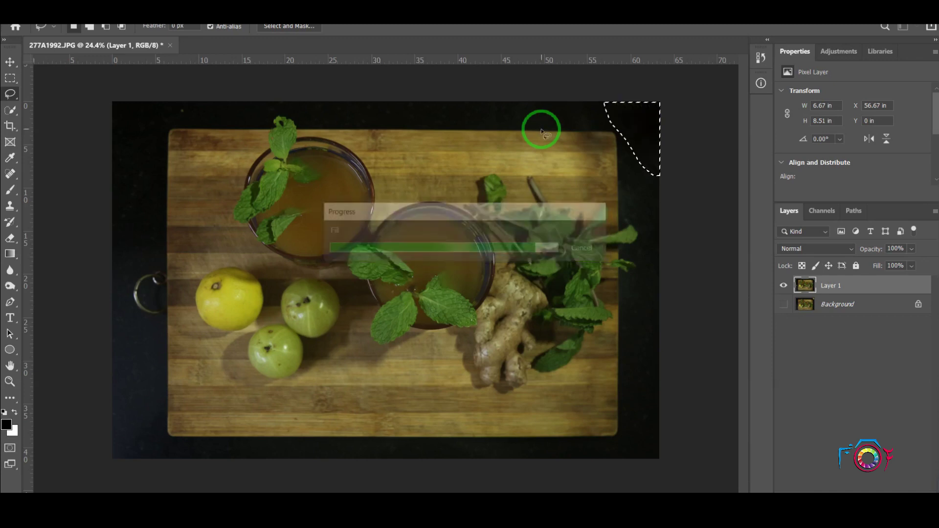
{"action": "key", "text": "ctrl+d"}
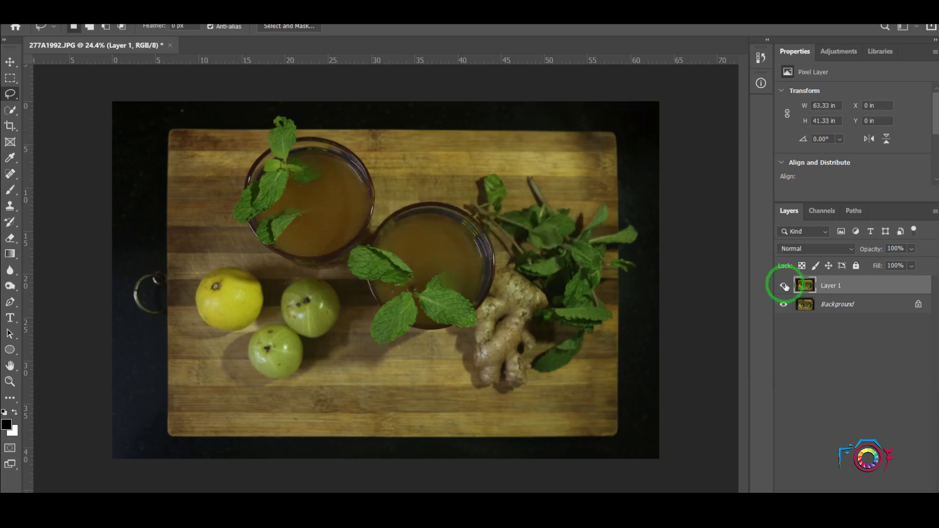
- Add a Levels adjustment with the white input slider moved left and the black slider nudged right
{"action": "left_click", "coordinate": [783, 304]}
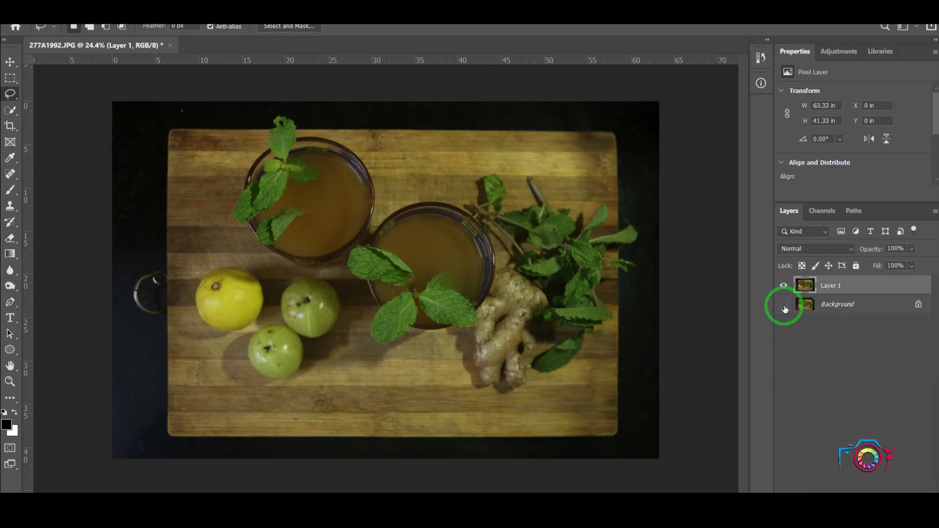
{"action": "left_click", "coordinate": [847, 49]}
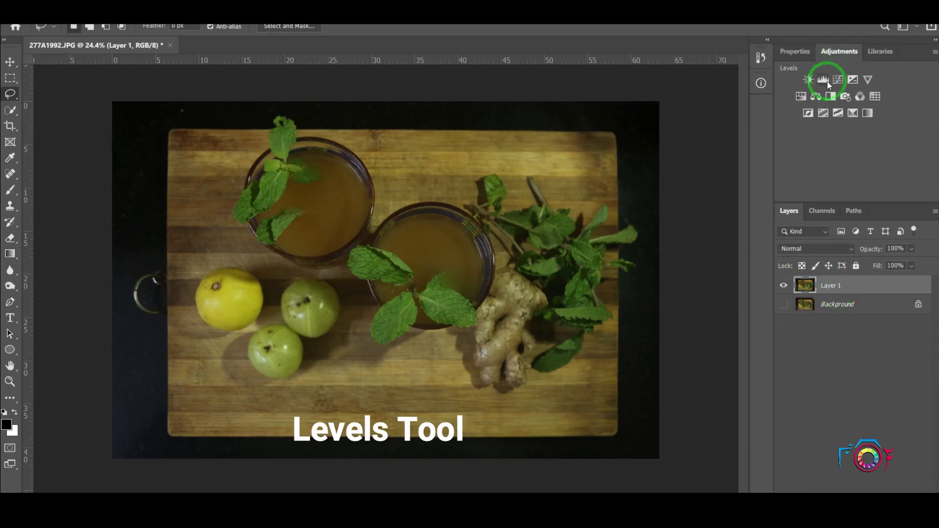
{"action": "left_click", "coordinate": [827, 82]}
{"action": "left_click_drag", "start_coordinate": [923, 182], "coordinate": [908, 181]}
{"action": "left_click_drag", "start_coordinate": [797, 185], "coordinate": [803, 182]}
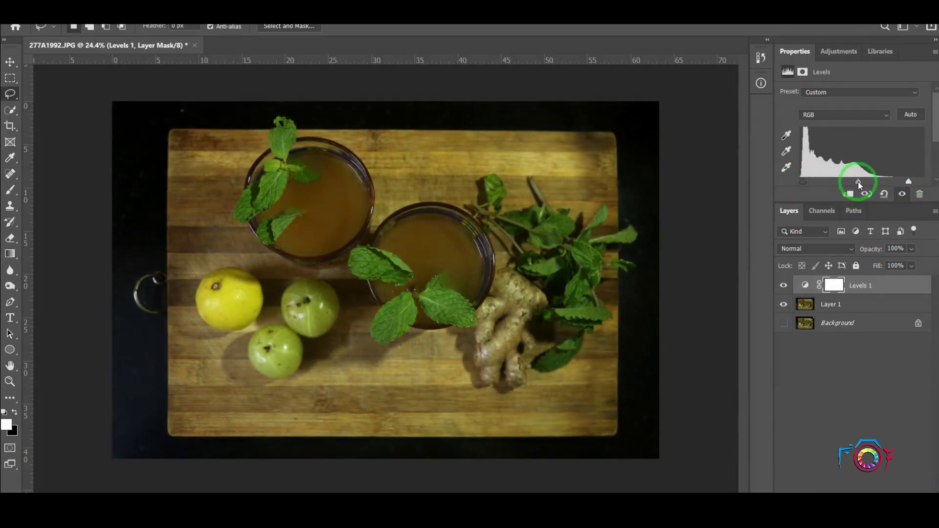
{"action": "left_click_drag", "start_coordinate": [908, 181], "coordinate": [892, 182]}
{"action": "left_click", "coordinate": [846, 387]}
{"action": "left_click", "coordinate": [839, 51]}
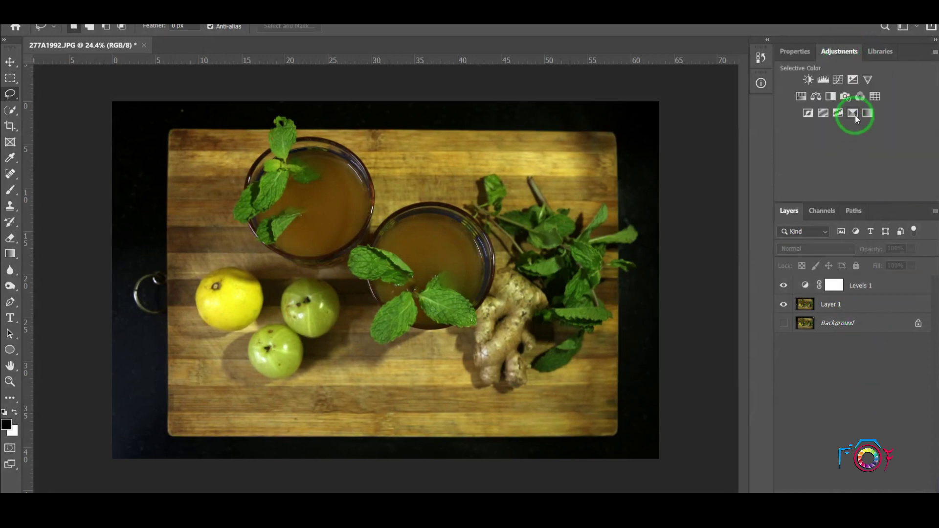
- Add Selective Color: for Greens shift Cyan and reduce Yellow; for Yellows reduce Yellow
{"action": "left_click", "coordinate": [854, 115]}
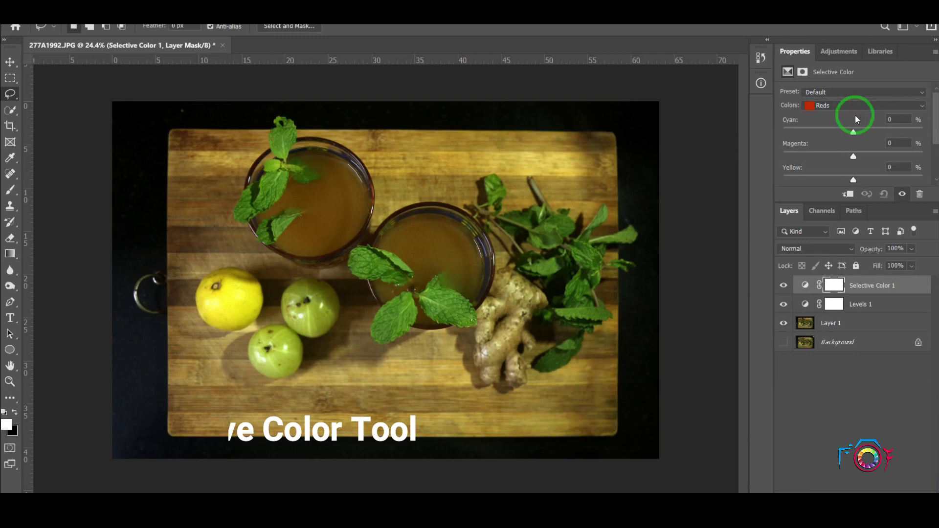
{"action": "left_click", "coordinate": [838, 105]}
{"action": "left_click", "coordinate": [853, 125]}
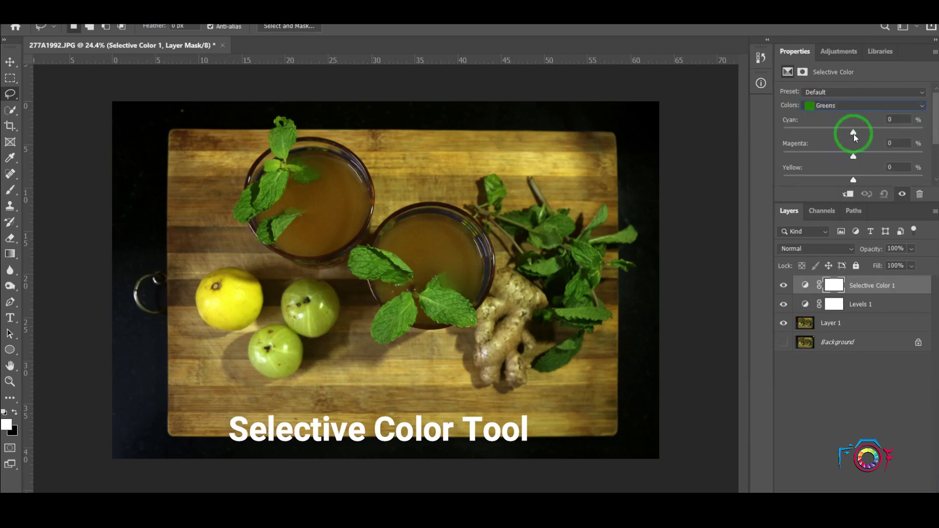
{"action": "mouse_move", "coordinate": [853, 132]}
{"action": "left_mouse_down"}
{"action": "mouse_move", "coordinate": [791, 132]}
{"action": "mouse_move", "coordinate": [876, 132]}
{"action": "left_mouse_up"}
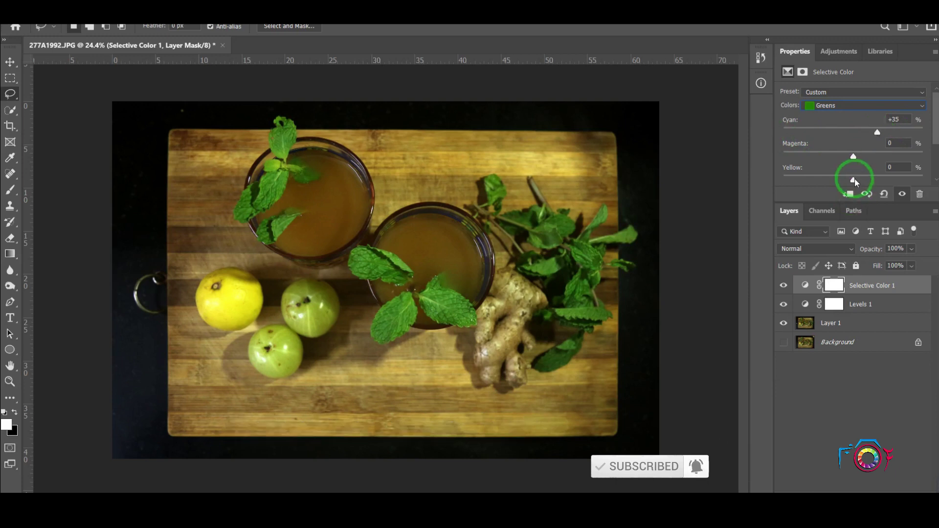
{"action": "left_click_drag", "start_coordinate": [853, 180], "coordinate": [819, 181]}
{"action": "left_click", "coordinate": [844, 105]}
{"action": "left_click", "coordinate": [841, 129]}
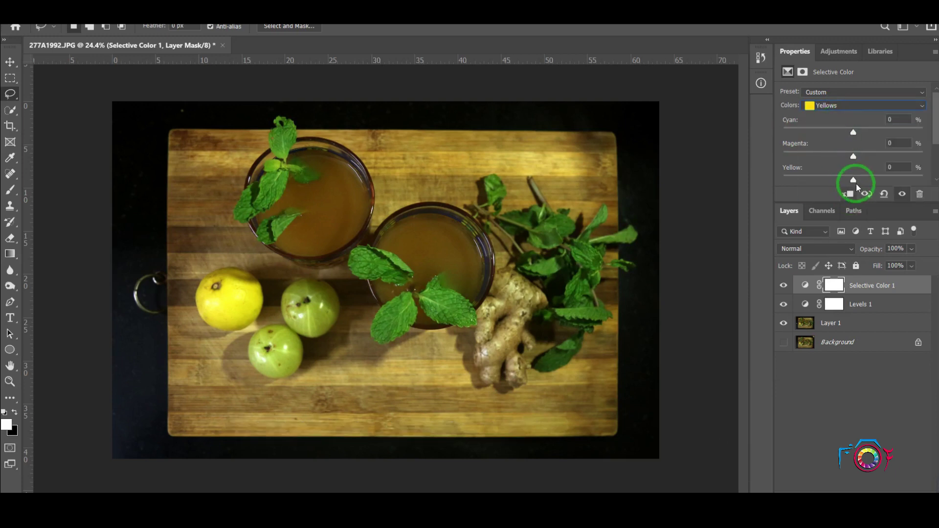
{"action": "left_click_drag", "start_coordinate": [853, 182], "coordinate": [841, 185]}
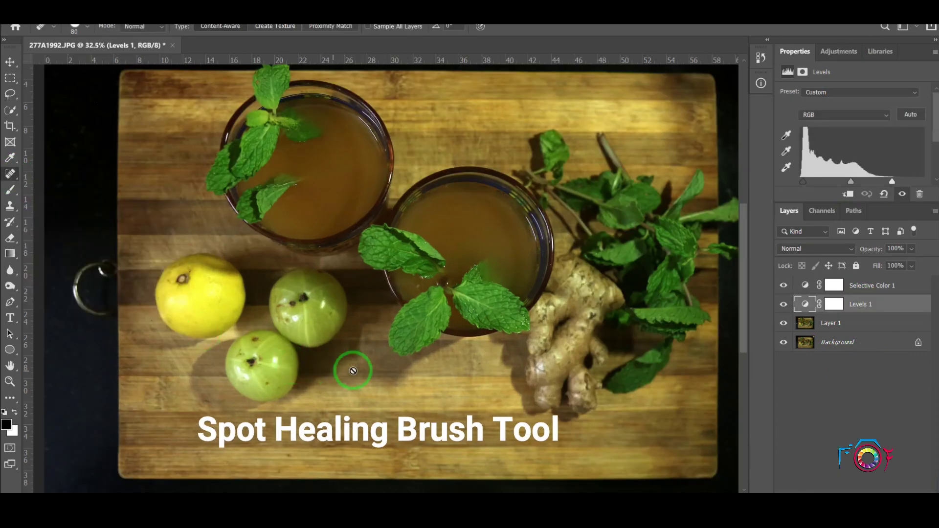
- On Layer 1, spot-heal the dark and bright blemishes on the upper gooseberry
{"action": "left_click", "coordinate": [809, 327]}
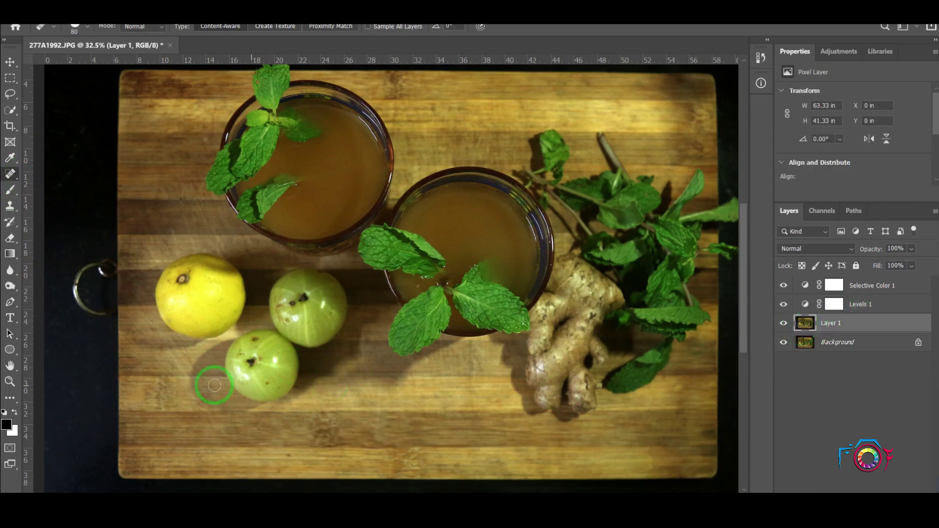
{"action": "scroll", "coordinate": [184, 377], "scroll_direction": "up", "scroll_amount": 3}
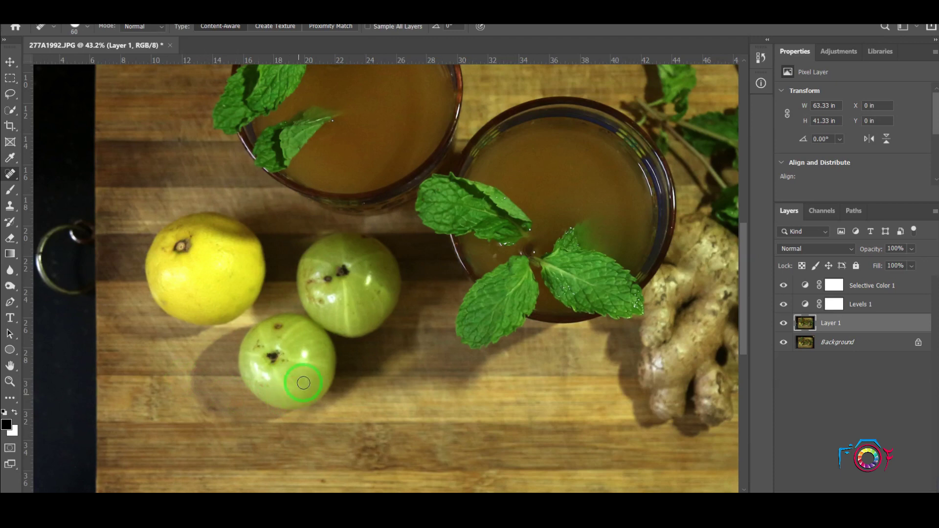
{"action": "scroll", "coordinate": [303, 383], "scroll_direction": "up", "scroll_amount": 3}
{"action": "key", "text": "bracketleft"}
{"action": "key", "text": "bracketleft"}
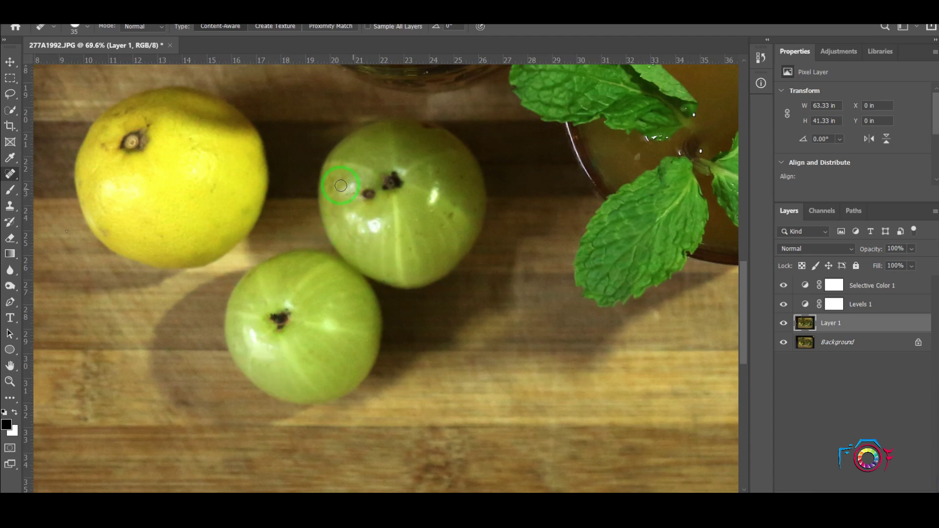
{"action": "left_click_drag", "start_coordinate": [357, 196], "coordinate": [358, 196]}
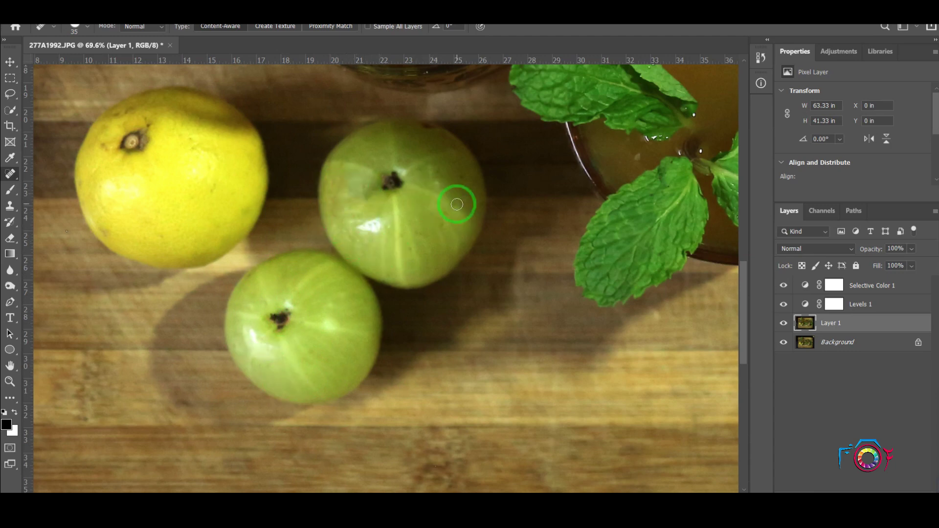
{"action": "left_click_drag", "start_coordinate": [359, 228], "coordinate": [369, 230]}
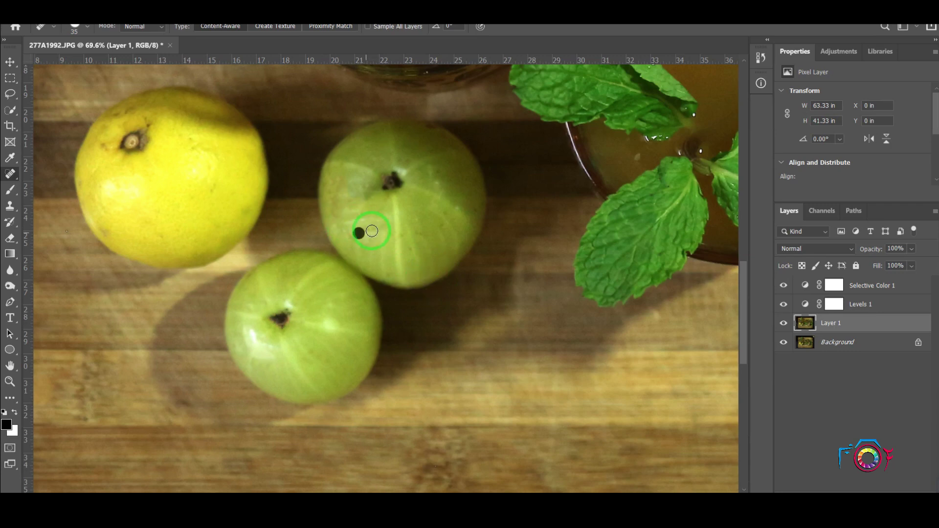
- Spot-heal the white and dark reflection streaks along the glass rims
{"action": "scroll", "coordinate": [322, 318], "scroll_direction": "up", "scroll_amount": 2}
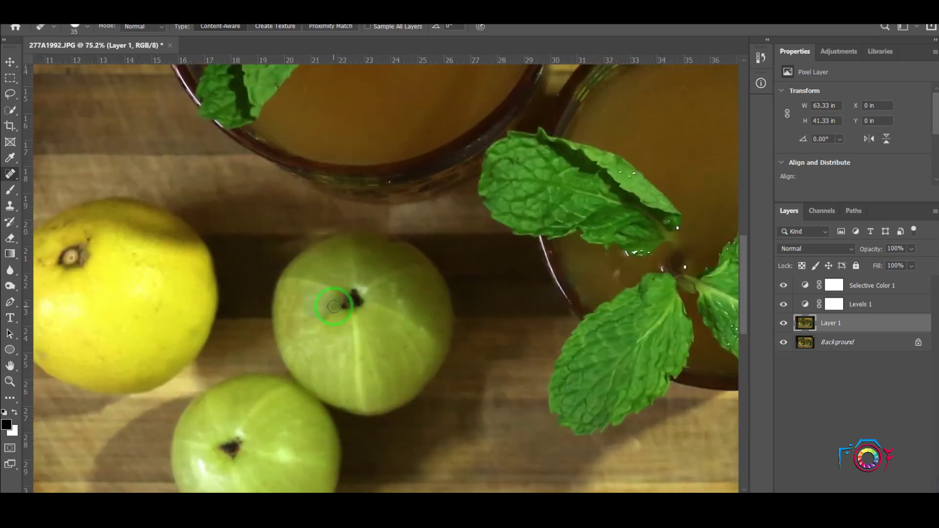
{"action": "scroll", "coordinate": [444, 369], "scroll_direction": "down", "scroll_amount": 2}
{"action": "scroll", "coordinate": [201, 352], "scroll_direction": "up", "scroll_amount": 2}
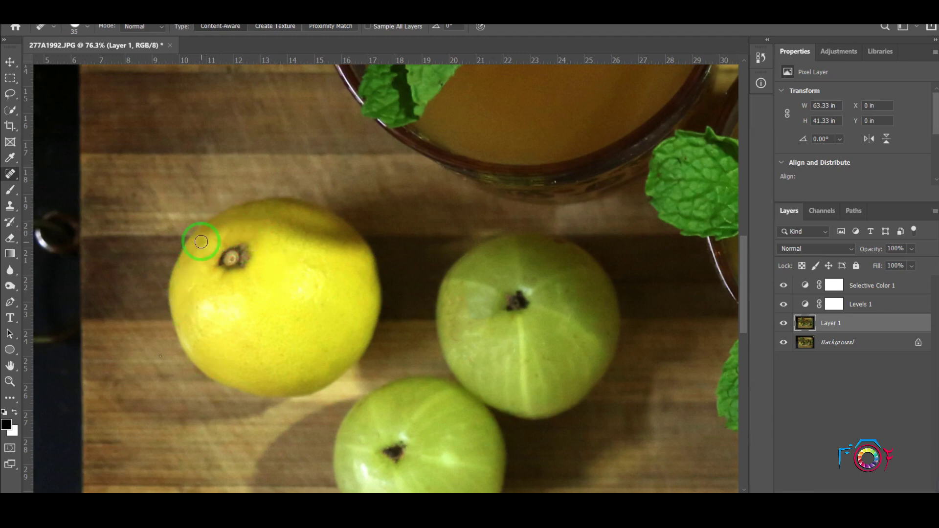
{"action": "scroll", "coordinate": [248, 243], "scroll_direction": "up", "scroll_amount": 1}
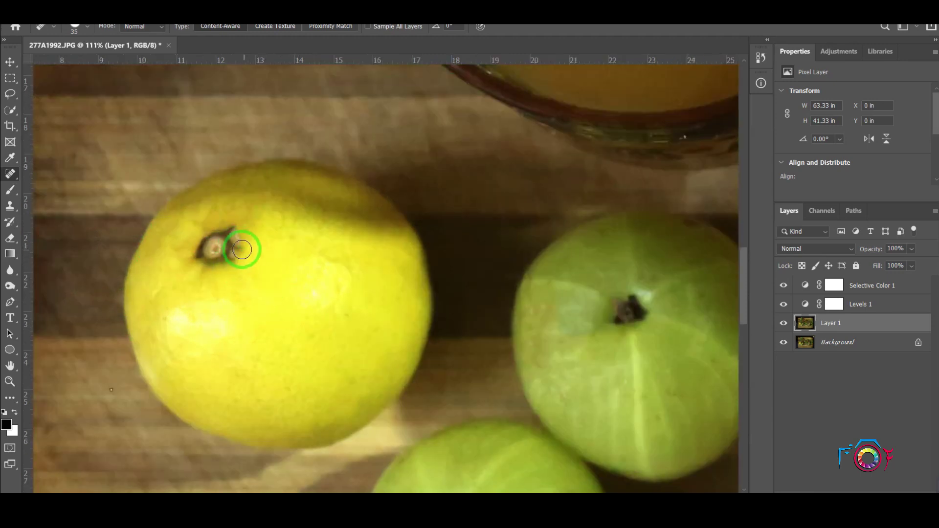
{"action": "scroll", "coordinate": [274, 274], "scroll_direction": "down", "scroll_amount": 1}
{"action": "scroll", "coordinate": [294, 296], "scroll_direction": "down", "scroll_amount": 5}
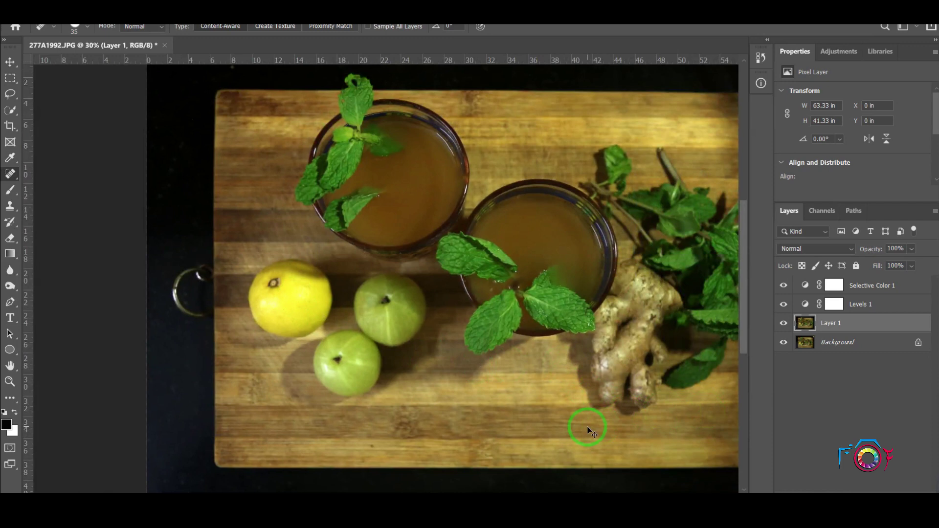
{"action": "scroll", "coordinate": [589, 430], "scroll_direction": "right", "scroll_amount": 2}
{"action": "scroll", "coordinate": [589, 431], "scroll_direction": "right", "scroll_amount": 3}
{"action": "scroll", "coordinate": [530, 366], "scroll_direction": "up", "scroll_amount": 1}
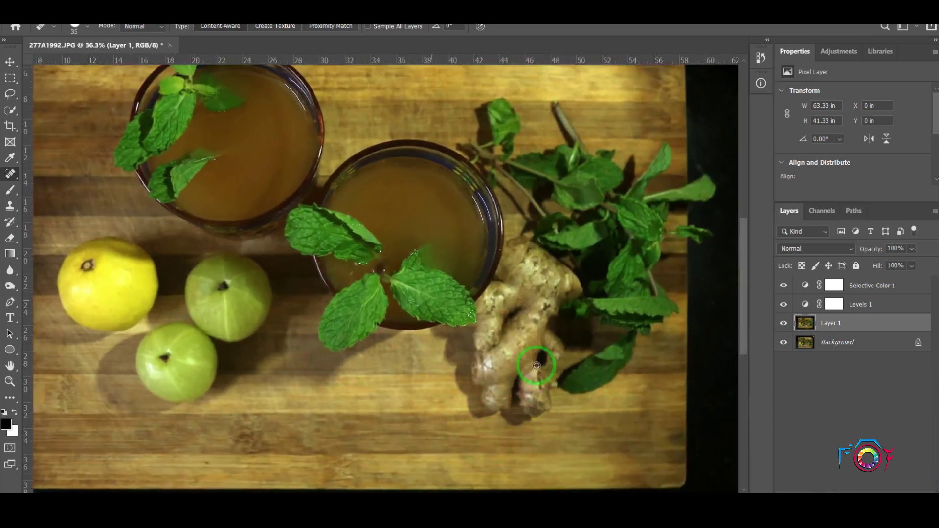
{"action": "scroll", "coordinate": [534, 367], "scroll_direction": "up", "scroll_amount": 2}
{"action": "scroll", "coordinate": [261, 275], "scroll_direction": "up", "scroll_amount": 2}
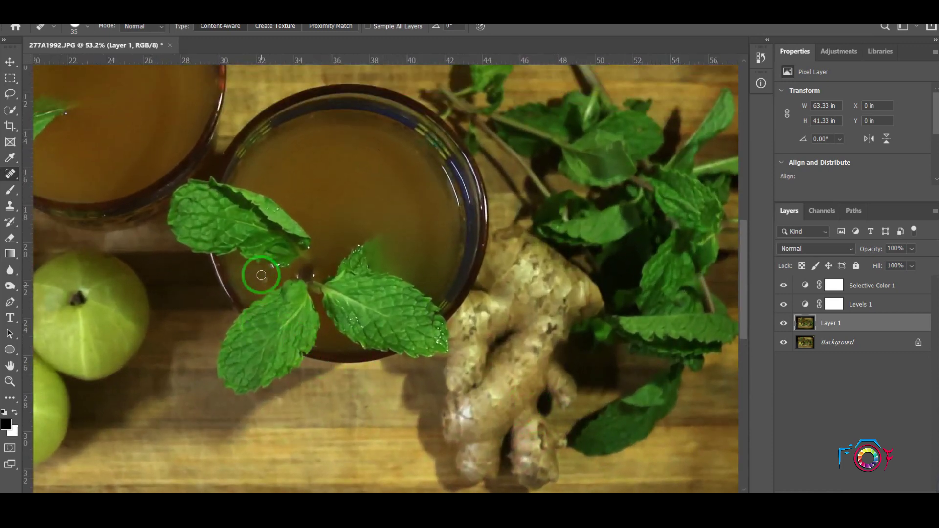
{"action": "scroll", "coordinate": [261, 279], "scroll_direction": "up", "scroll_amount": 1}
{"action": "scroll", "coordinate": [261, 289], "scroll_direction": "up", "scroll_amount": 1}
{"action": "scroll", "coordinate": [283, 352], "scroll_direction": "left", "scroll_amount": 2}
{"action": "scroll", "coordinate": [281, 348], "scroll_direction": "left", "scroll_amount": 2}
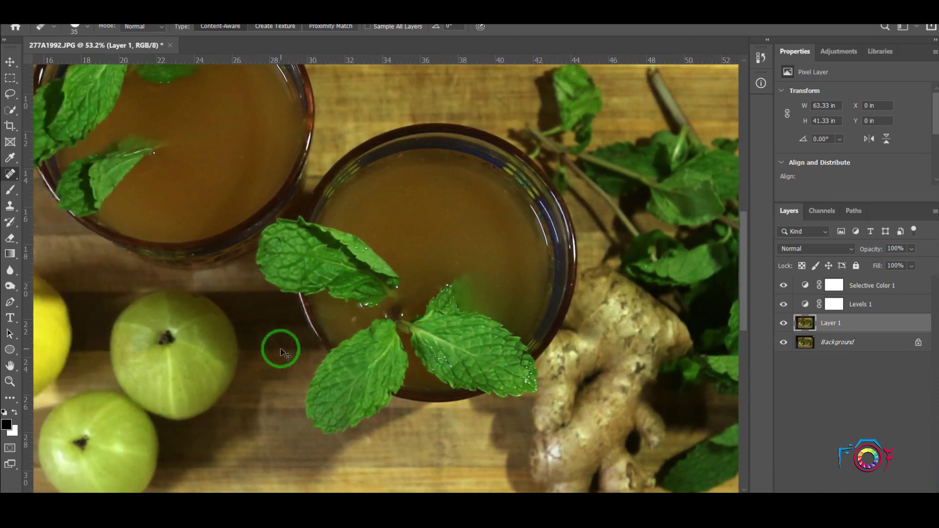
{"action": "scroll", "coordinate": [279, 346], "scroll_direction": "left", "scroll_amount": 1}
{"action": "scroll", "coordinate": [281, 344], "scroll_direction": "left", "scroll_amount": 1}
{"action": "scroll", "coordinate": [342, 304], "scroll_direction": "left", "scroll_amount": 1}
{"action": "scroll", "coordinate": [382, 247], "scroll_direction": "up", "scroll_amount": 2}
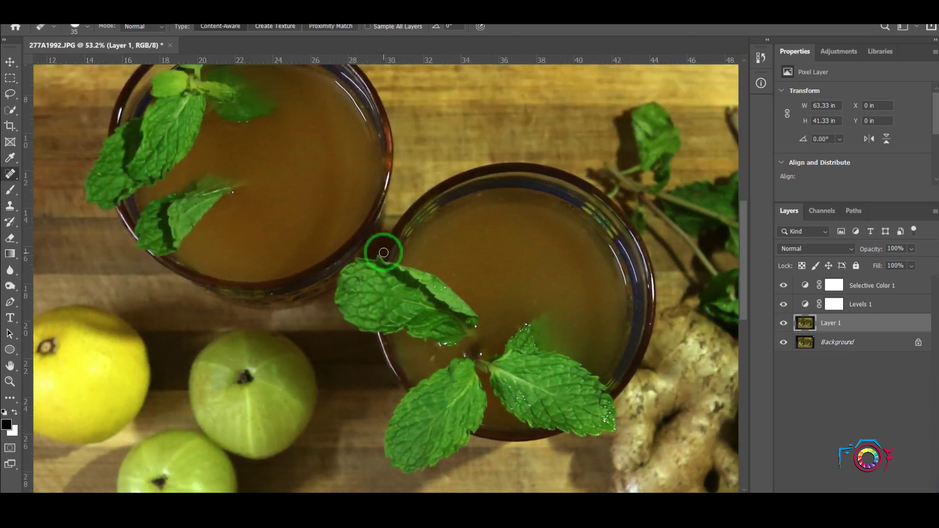
{"action": "scroll", "coordinate": [383, 251], "scroll_direction": "up", "scroll_amount": 2}
{"action": "scroll", "coordinate": [383, 255], "scroll_direction": "up", "scroll_amount": 1}
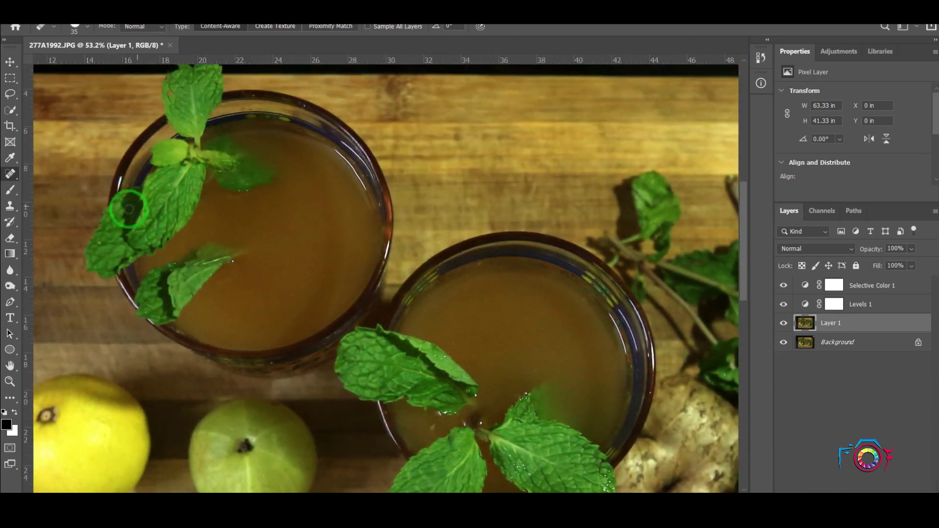
{"action": "scroll", "coordinate": [125, 210], "scroll_direction": "up", "scroll_amount": 1}
{"action": "scroll", "coordinate": [126, 196], "scroll_direction": "up", "scroll_amount": 1}
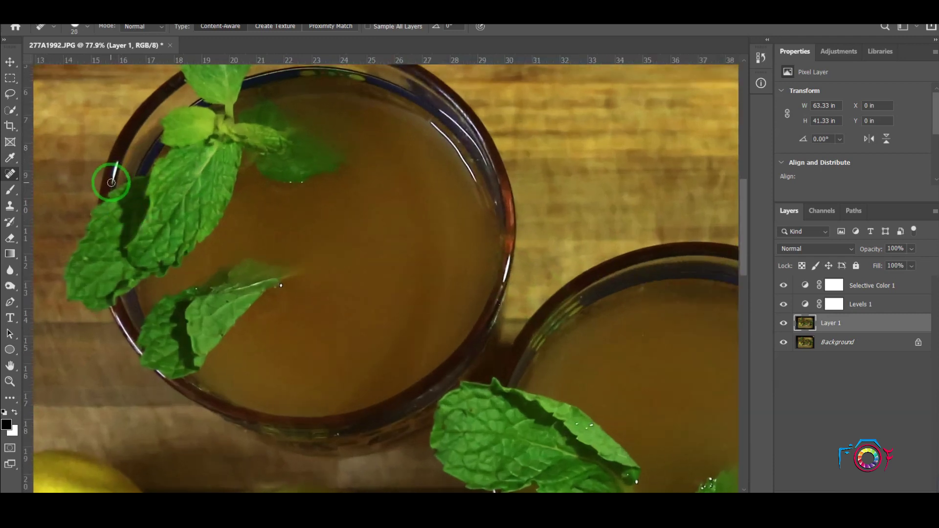
{"action": "left_click_drag", "start_coordinate": [113, 178], "coordinate": [119, 159]}
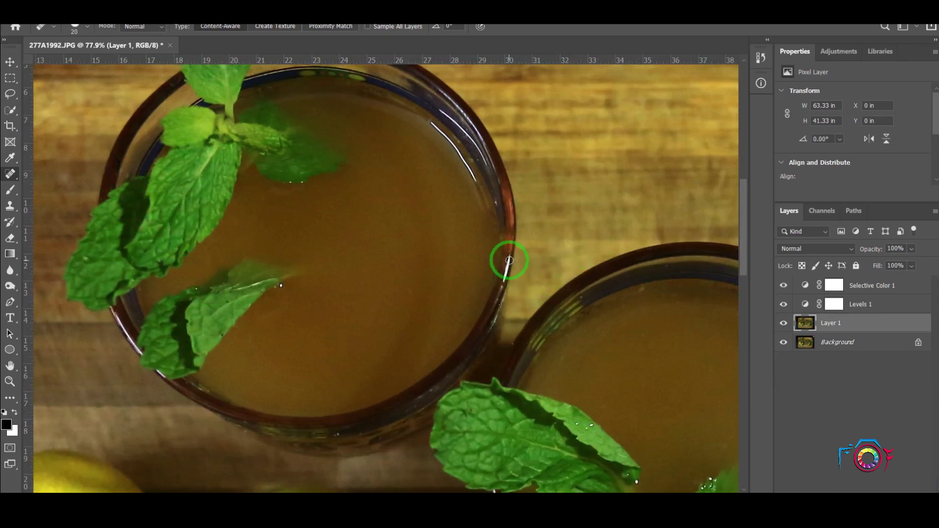
{"action": "left_click_drag", "start_coordinate": [507, 256], "coordinate": [504, 282]}
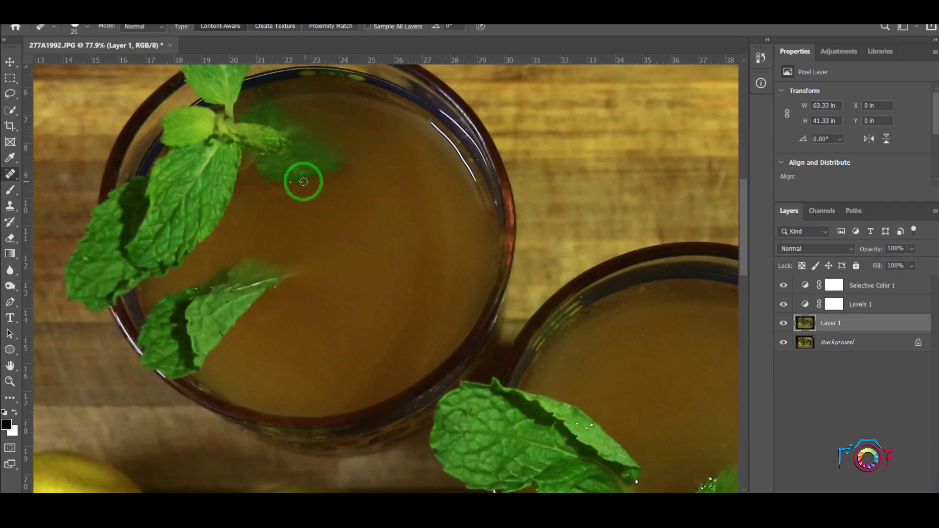
{"action": "left_click_drag", "start_coordinate": [432, 124], "coordinate": [471, 174]}
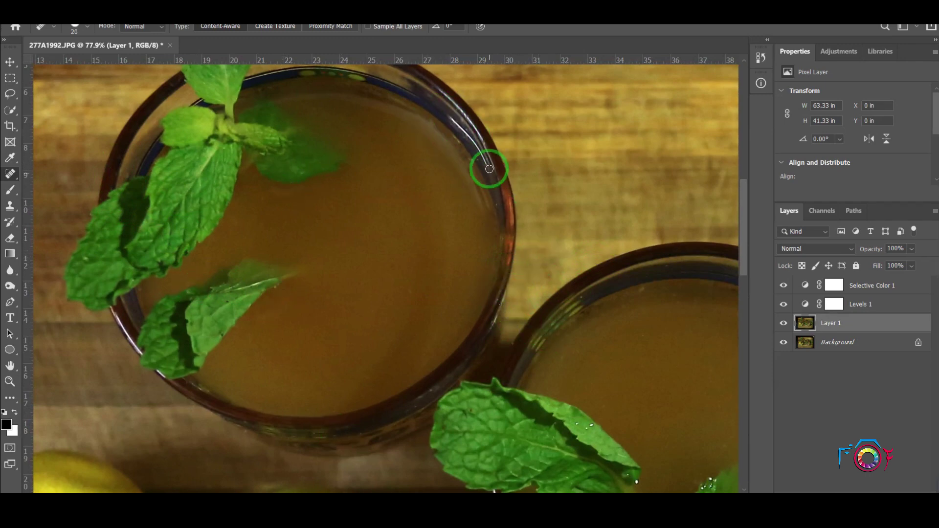
{"action": "scroll", "coordinate": [524, 451], "scroll_direction": "down", "scroll_amount": 5}
{"action": "scroll", "coordinate": [535, 367], "scroll_direction": "up", "scroll_amount": 6}
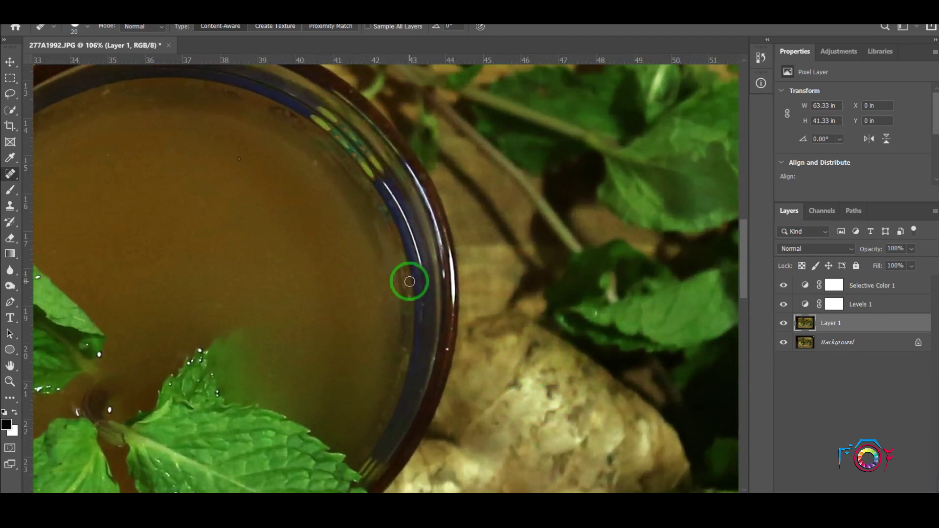
{"action": "left_click_drag", "start_coordinate": [407, 168], "coordinate": [433, 259]}
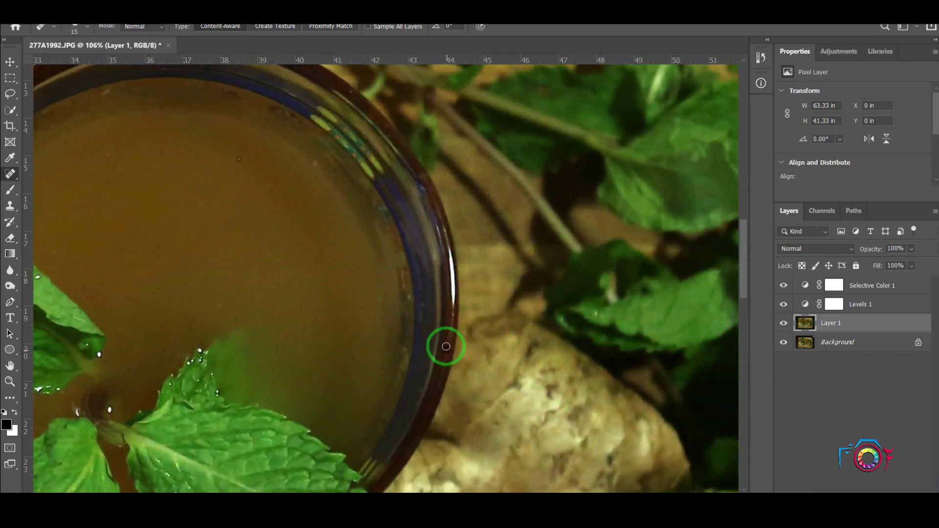
{"action": "scroll", "coordinate": [489, 313], "scroll_direction": "down", "scroll_amount": 4}
{"action": "scroll", "coordinate": [518, 368], "scroll_direction": "left", "scroll_amount": 4}
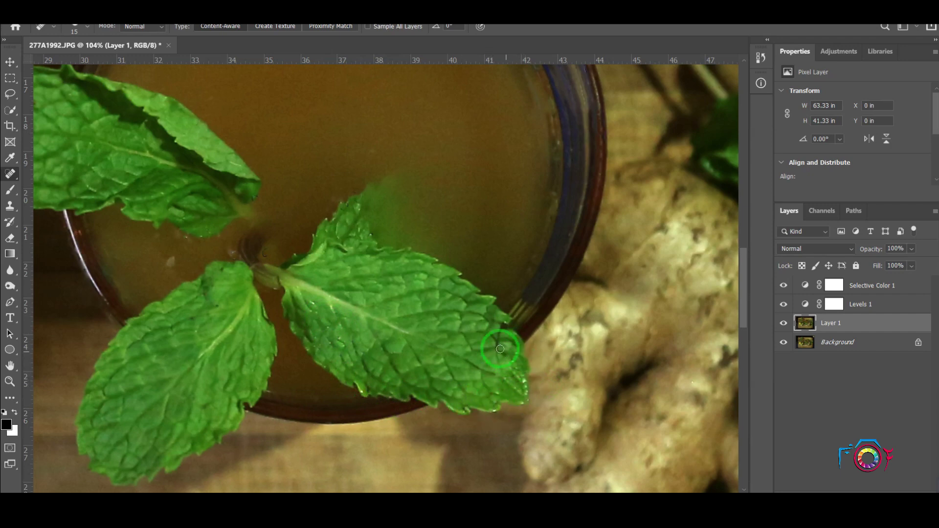
{"action": "scroll", "coordinate": [279, 394], "scroll_direction": "down", "scroll_amount": 3}
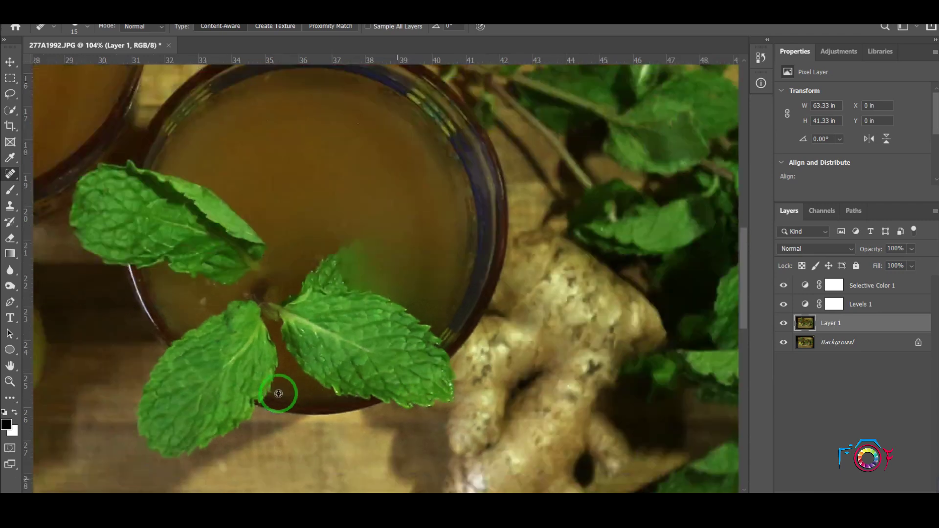
{"action": "scroll", "coordinate": [278, 393], "scroll_direction": "down", "scroll_amount": 3}
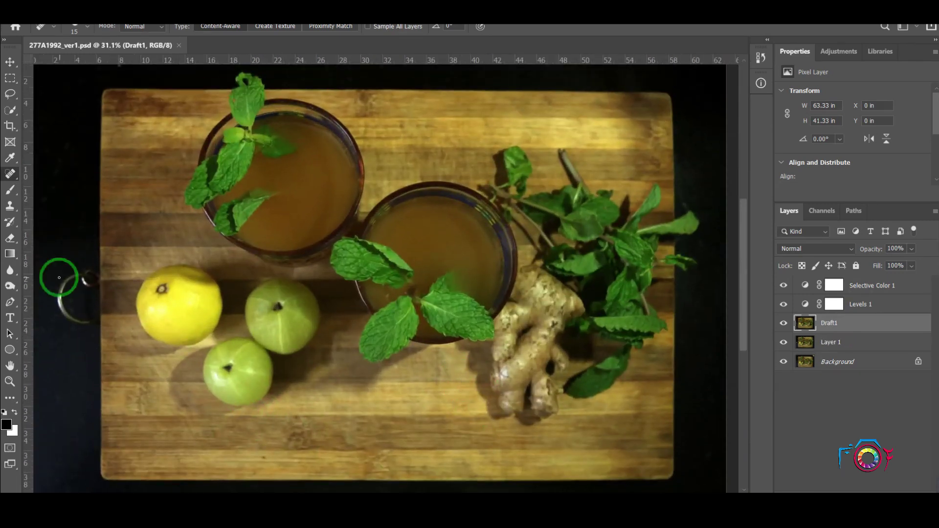
- Burn the lemon, gooseberries and ginger darker in the midtones, then lower burn exposure to 17%
{"action": "left_click", "coordinate": [11, 288]}
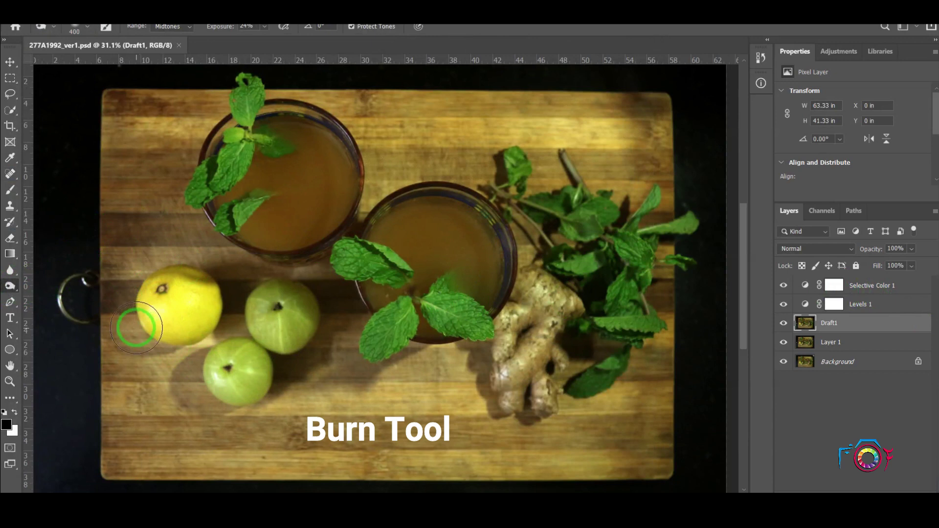
{"action": "scroll", "coordinate": [140, 324], "scroll_direction": "up", "scroll_amount": 2}
{"action": "mouse_move", "coordinate": [170, 305]}
{"action": "left_mouse_down"}
{"action": "mouse_move", "coordinate": [218, 283]}
{"action": "mouse_move", "coordinate": [172, 306]}
{"action": "mouse_move", "coordinate": [230, 296]}
{"action": "mouse_move", "coordinate": [178, 325]}
{"action": "left_mouse_up"}
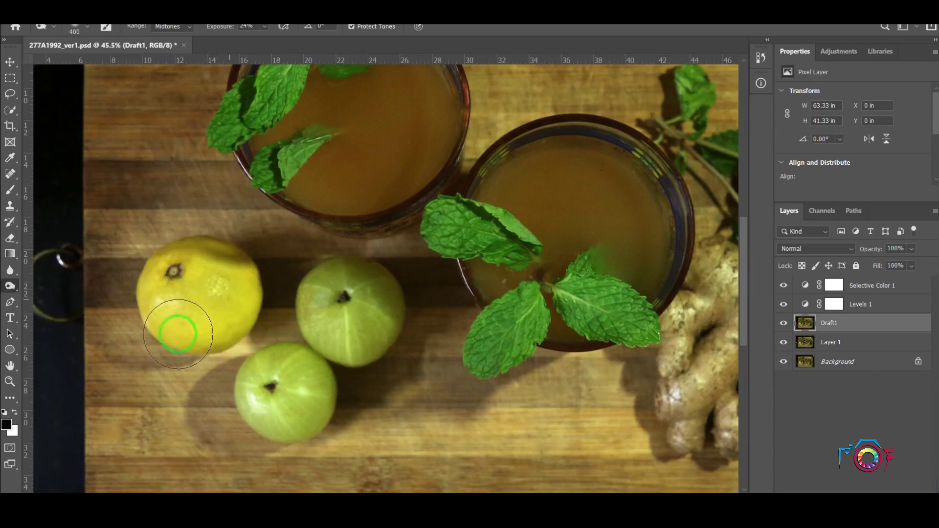
{"action": "left_click_drag", "start_coordinate": [282, 388], "coordinate": [352, 353]}
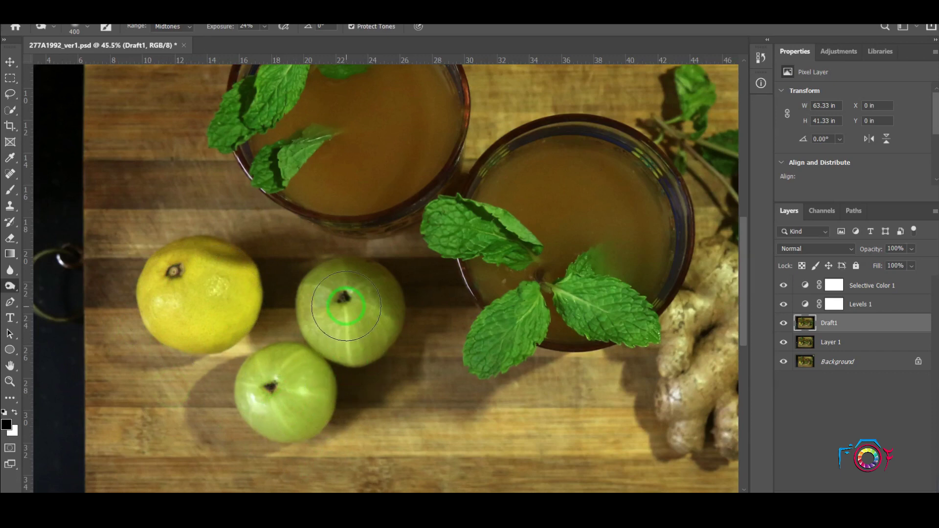
{"action": "scroll", "coordinate": [432, 398], "scroll_direction": "down", "scroll_amount": 3}
{"action": "left_click_drag", "start_coordinate": [606, 400], "coordinate": [628, 338]}
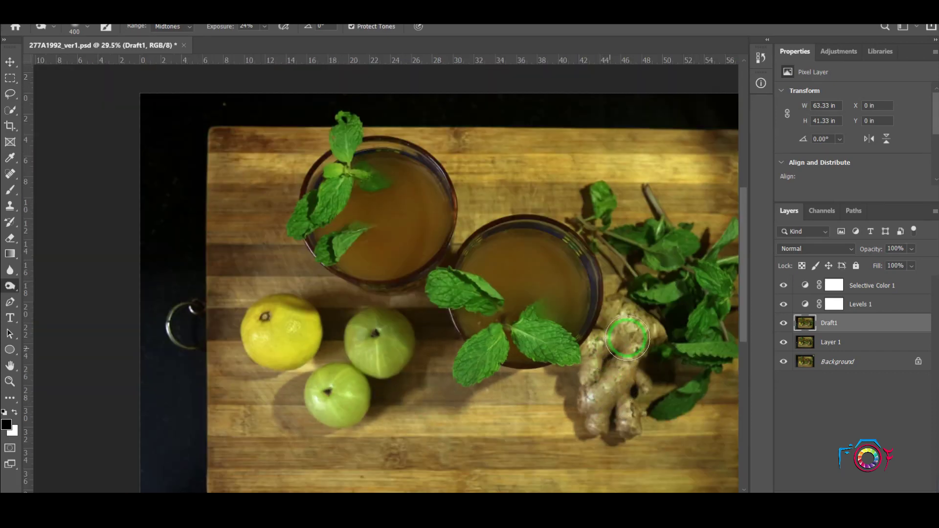
{"action": "scroll", "coordinate": [614, 435], "scroll_direction": "down", "scroll_amount": 2}
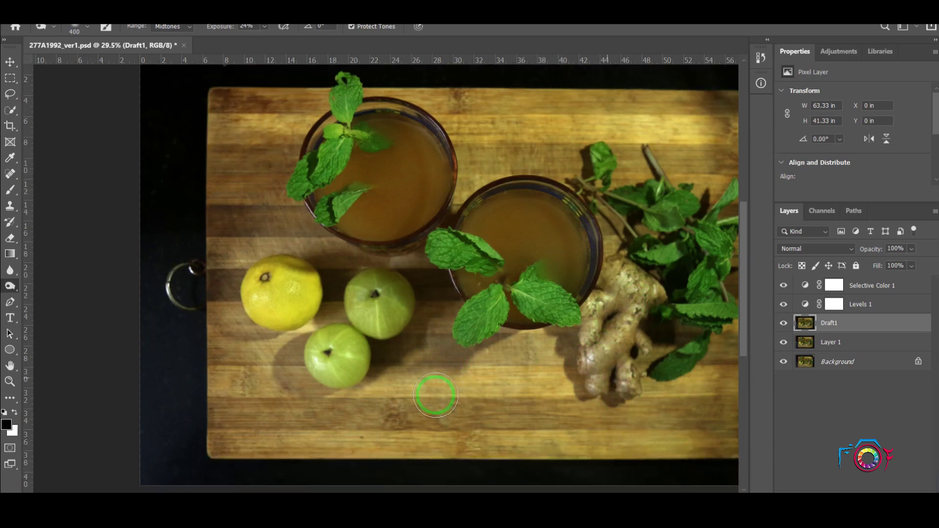
{"action": "scroll", "coordinate": [435, 395], "scroll_direction": "down", "scroll_amount": 2}
{"action": "scroll", "coordinate": [377, 404], "scroll_direction": "up", "scroll_amount": 1}
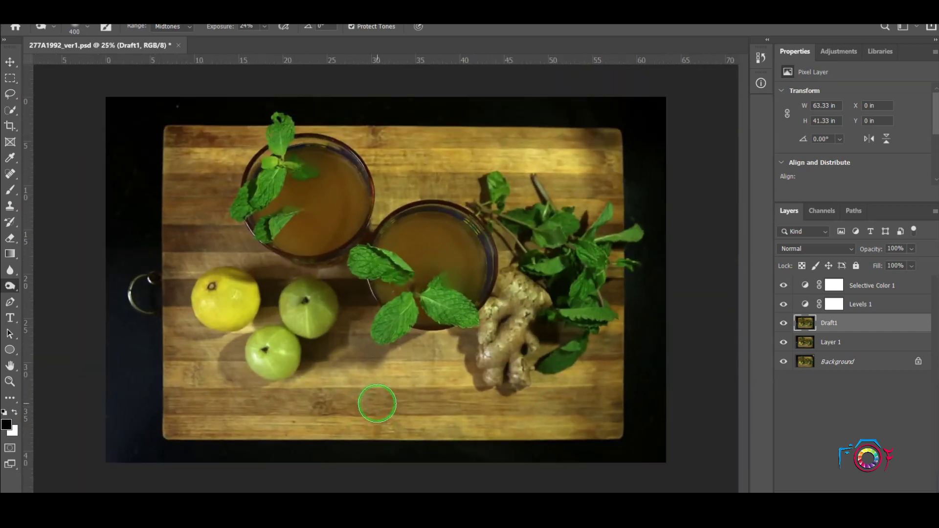
{"action": "left_click_drag", "start_coordinate": [275, 25], "coordinate": [265, 37]}
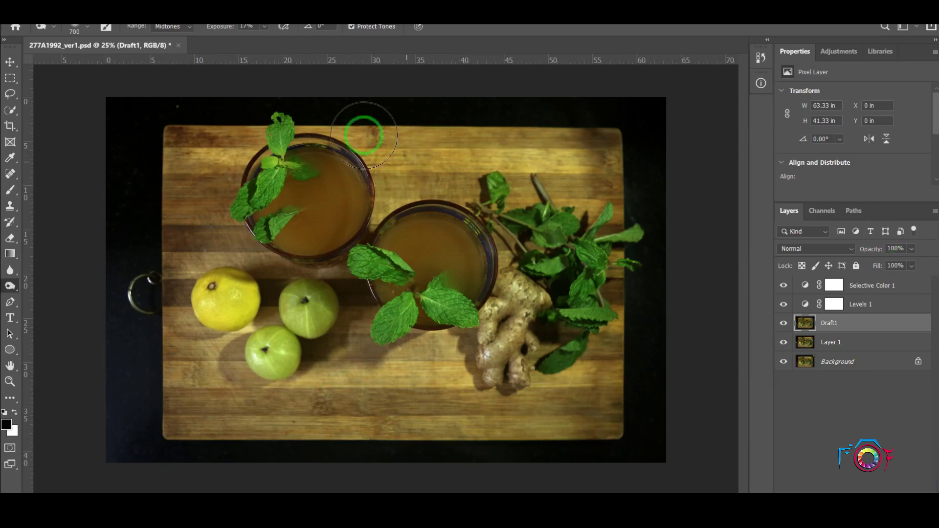
- Dodge the mint leaves and tea in both glasses lighter at 27% midtone exposure
{"action": "right_click", "coordinate": [11, 286]}
{"action": "left_click", "coordinate": [55, 280]}
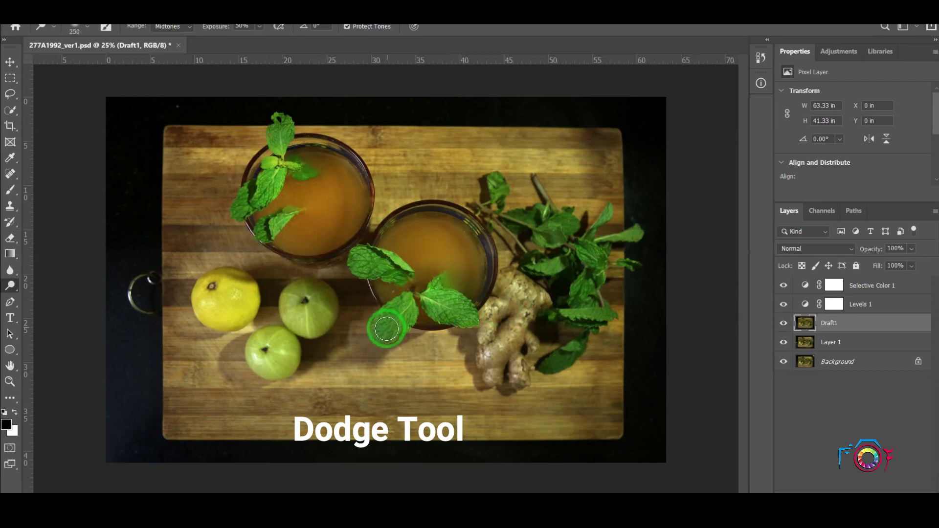
{"action": "left_click_drag", "start_coordinate": [416, 297], "coordinate": [450, 310]}
{"action": "key", "text": "bracketleft"}
{"action": "key", "text": "bracketleft"}
{"action": "left_click_drag", "start_coordinate": [255, 42], "coordinate": [252, 41]}
{"action": "key", "text": "bracketright"}
{"action": "key", "text": "bracketright"}
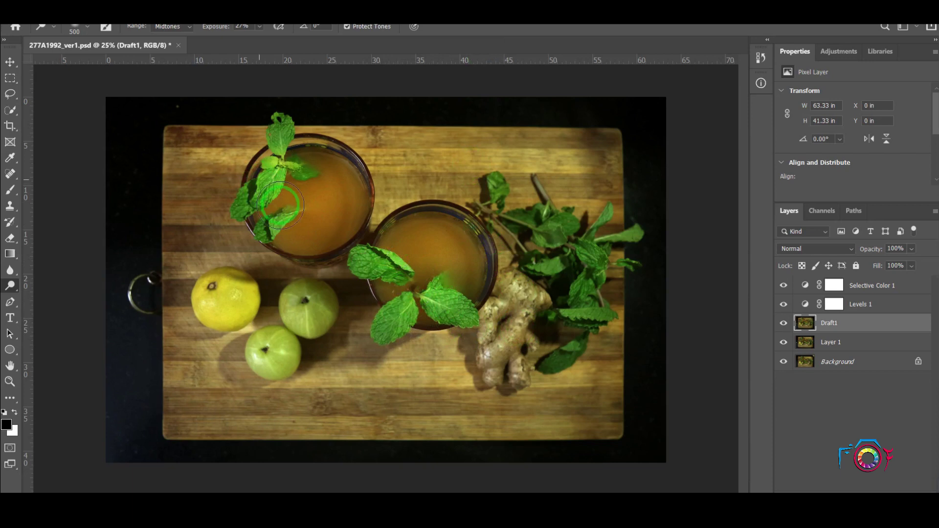
{"action": "mouse_move", "coordinate": [596, 249]}
{"action": "left_mouse_down"}
{"action": "mouse_move", "coordinate": [561, 232]}
{"action": "mouse_move", "coordinate": [303, 242]}
{"action": "left_mouse_up"}
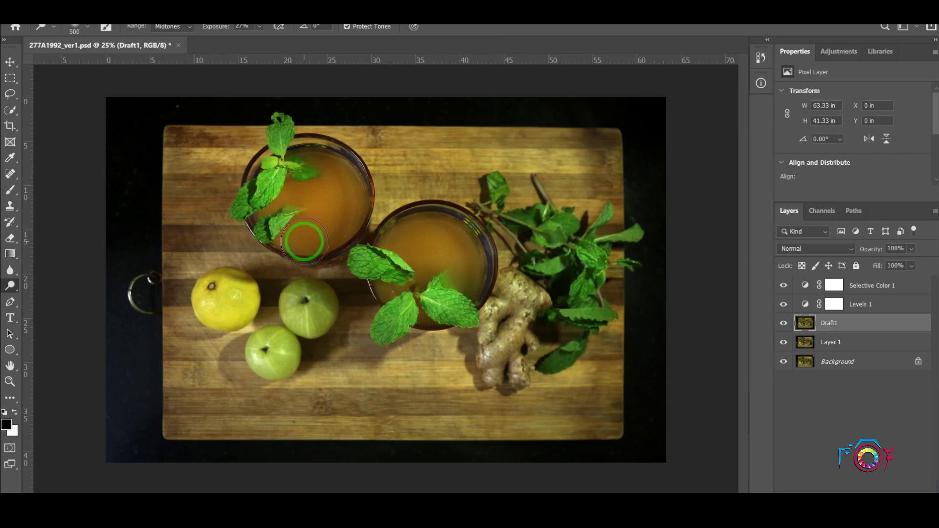
{"action": "mouse_move", "coordinate": [418, 225]}
{"action": "left_mouse_down"}
{"action": "mouse_move", "coordinate": [465, 259]}
{"action": "mouse_move", "coordinate": [375, 311]}
{"action": "left_mouse_up"}
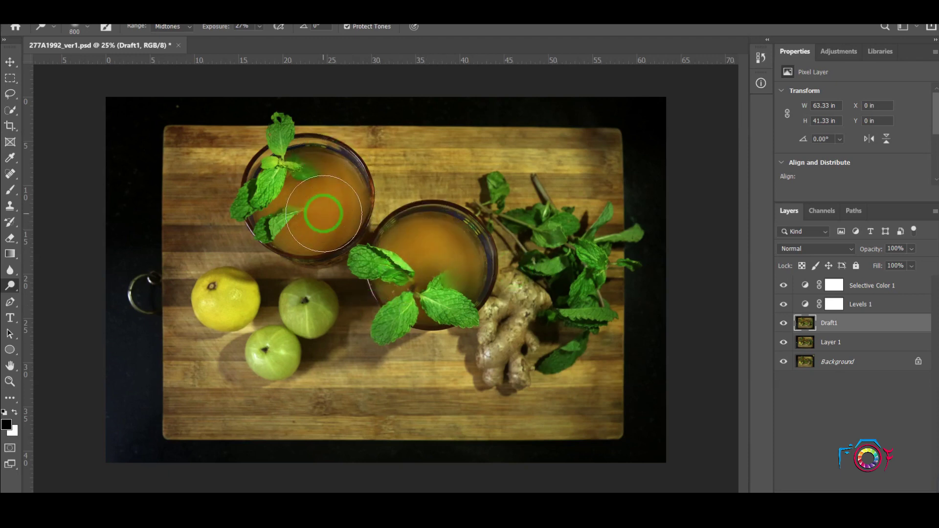
{"action": "left_click", "coordinate": [870, 288]}
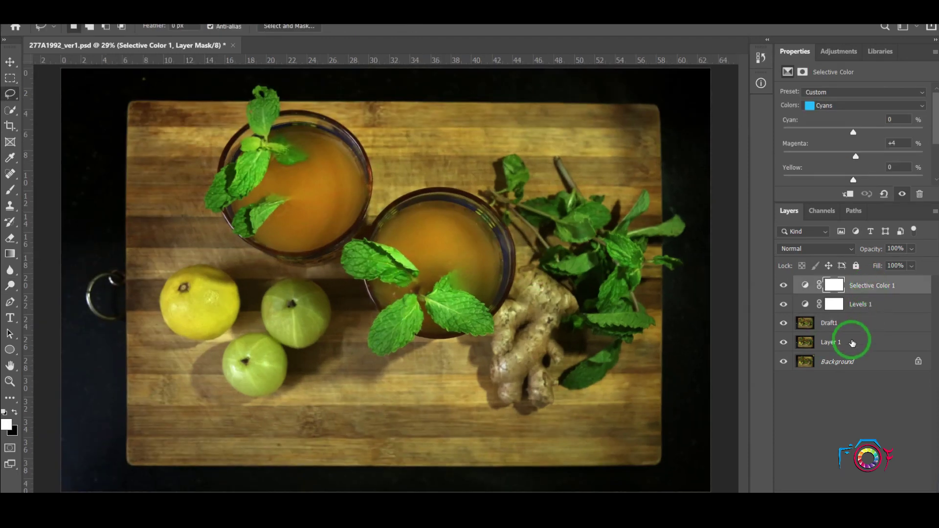
- Group Selective Color 1 through Layer 1 into a single Draft1 group
{"action": "left_click", "coordinate": [851, 343], "text": "shift"}
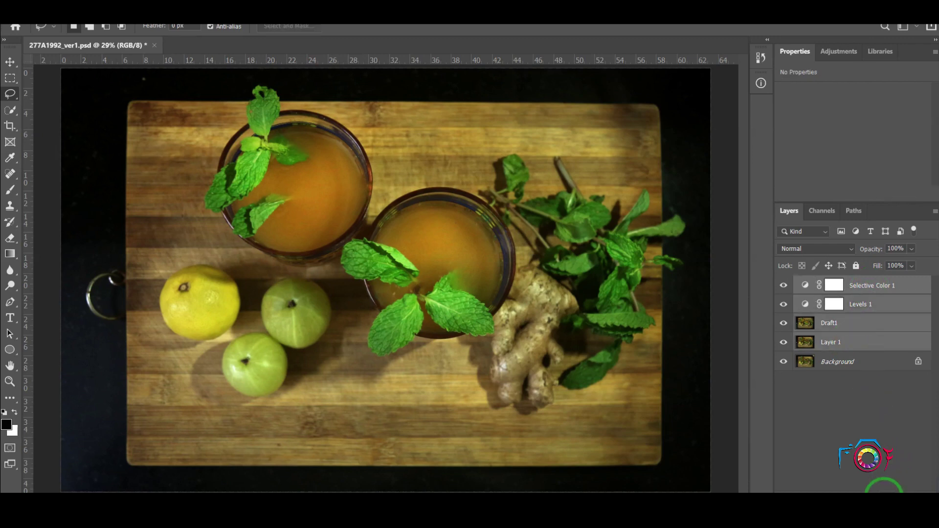
{"action": "left_click", "coordinate": [884, 497]}
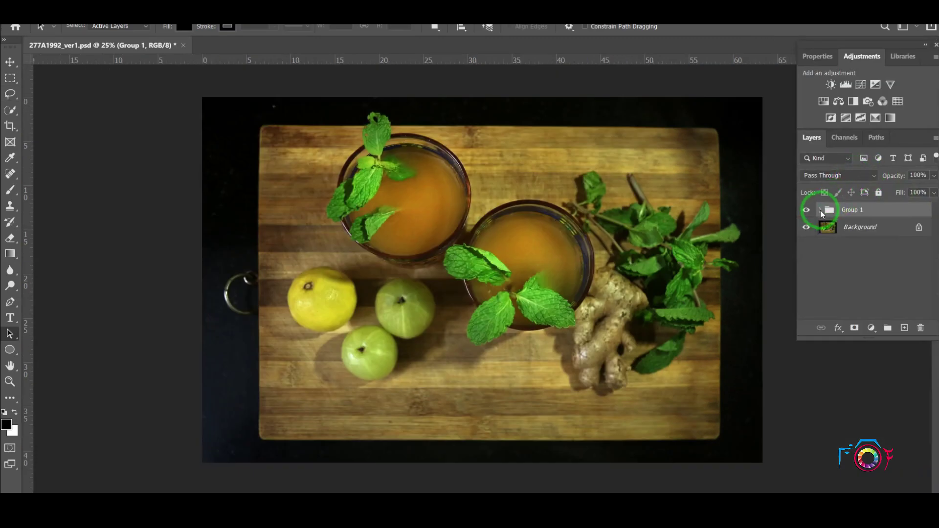
{"action": "left_click", "coordinate": [820, 210]}
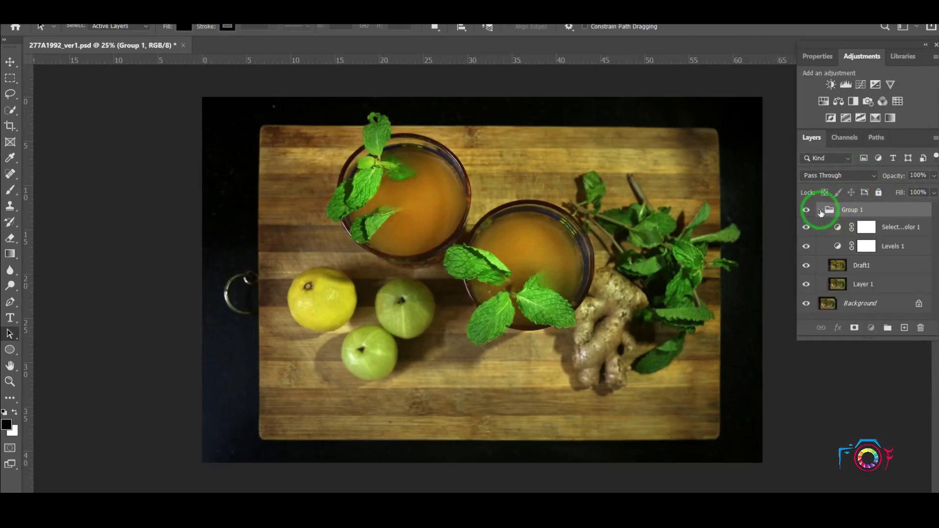
{"action": "left_click", "coordinate": [820, 210]}
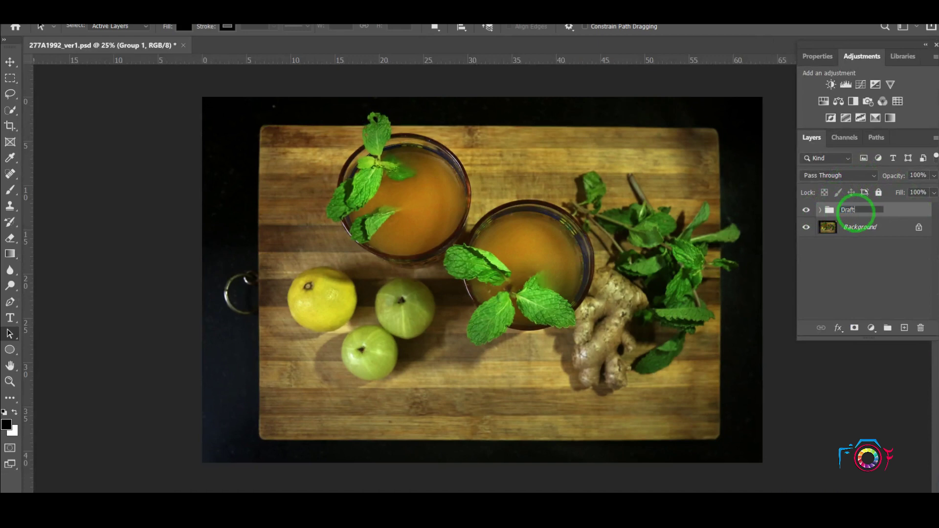
{"action": "type", "text": "Draft1"}
- Toggle the Draft1 group's visibility to compare the retouched and original photos
{"action": "left_click", "coordinate": [806, 216]}
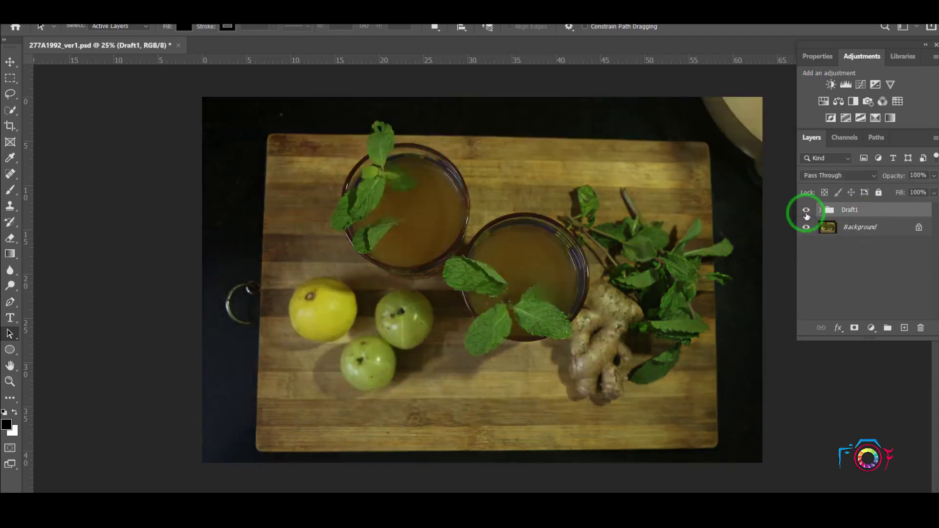
{"action": "left_click", "coordinate": [806, 215]}
{"action": "left_click", "coordinate": [806, 215]}
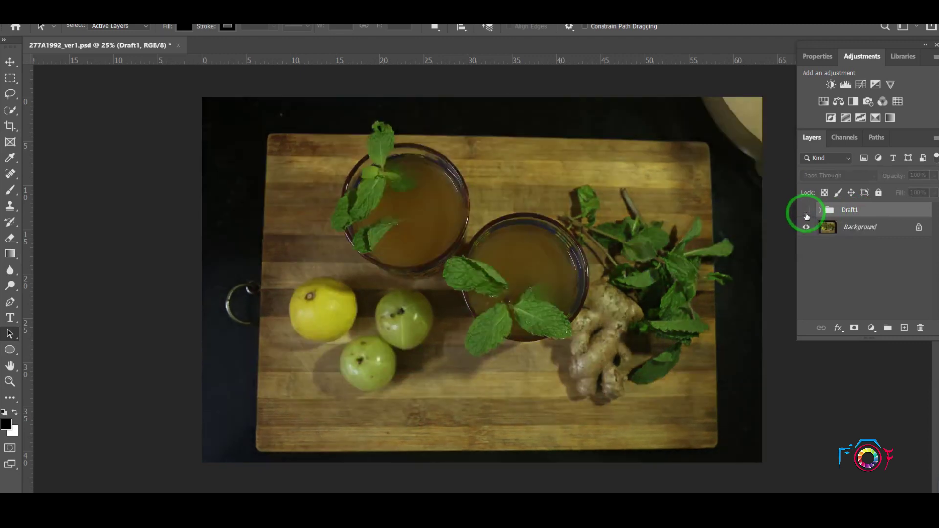
{"action": "left_click", "coordinate": [806, 215]}
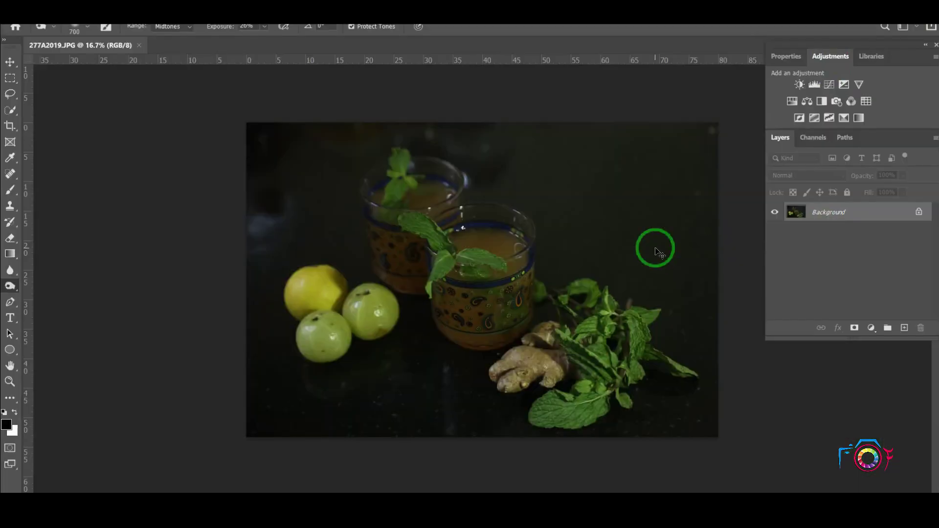
- Duplicate the 277A2019 photo's Background into a new Layer 1
{"action": "key", "text": "ctrl+j"}
{"action": "left_click", "coordinate": [10, 62]}
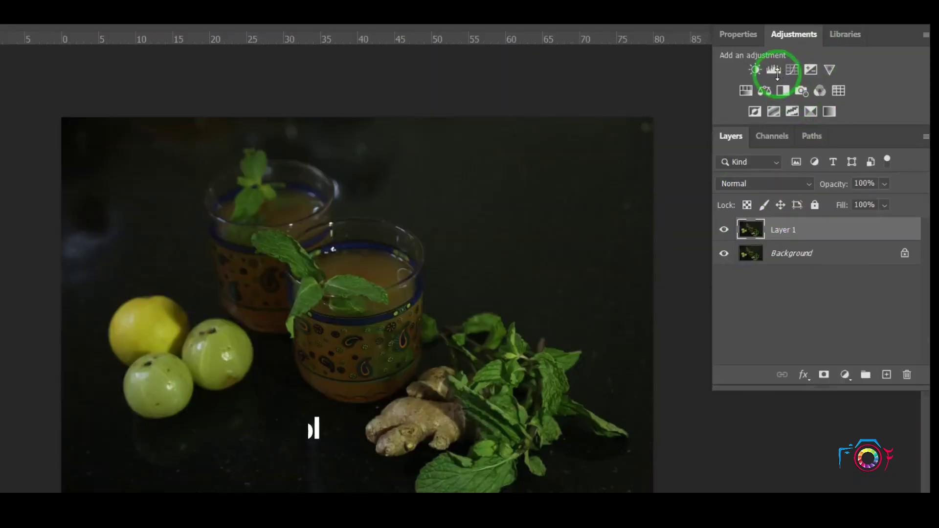
- Add a Levels 1 adjustment with input levels 4, 1.13 and 195
{"action": "left_click", "coordinate": [814, 84]}
{"action": "scroll", "coordinate": [919, 98], "scroll_direction": "down", "scroll_amount": 2}
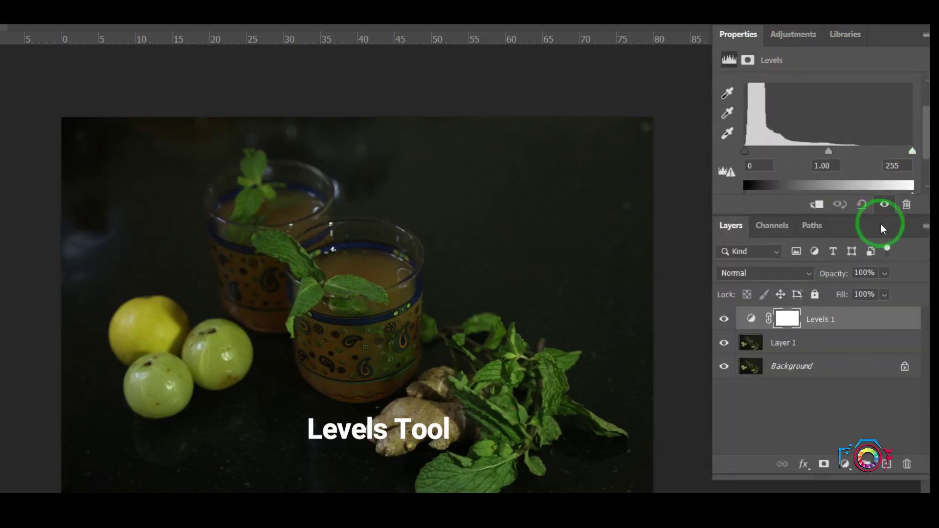
{"action": "left_click_drag", "start_coordinate": [766, 223], "coordinate": [760, 357]}
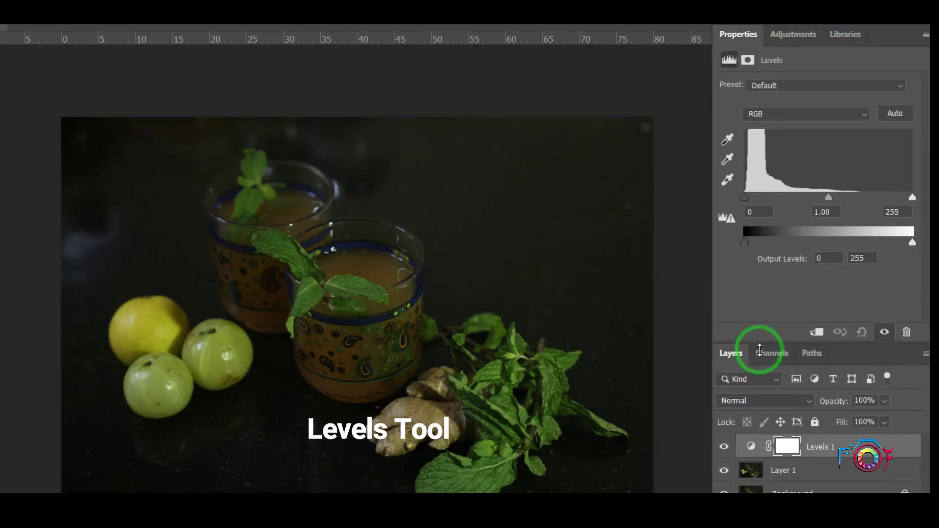
{"action": "left_click_drag", "start_coordinate": [912, 197], "coordinate": [873, 199]}
{"action": "left_click_drag", "start_coordinate": [744, 197], "coordinate": [746, 196]}
{"action": "left_click_drag", "start_coordinate": [810, 198], "coordinate": [806, 198]}
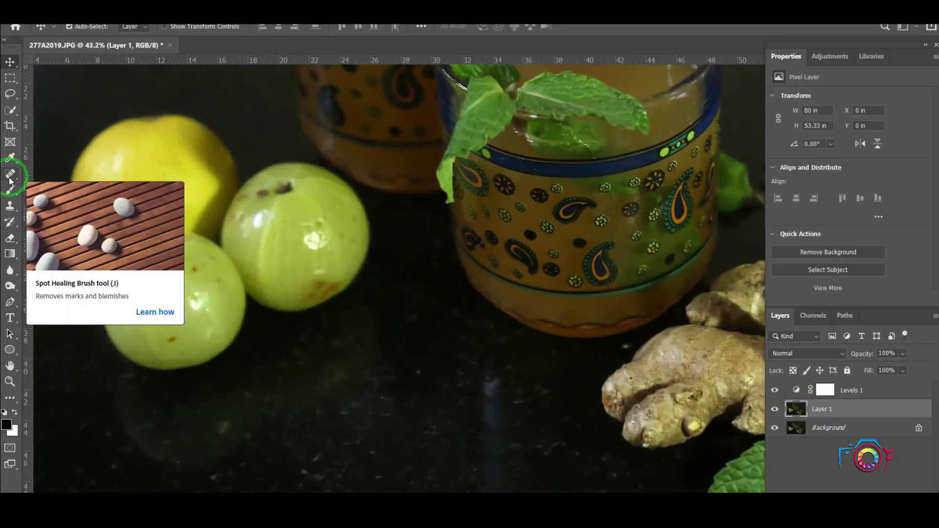
- Spot-heal the blemishes on the lower and right amla using a 60-pixel brush
{"action": "left_click", "coordinate": [171, 340]}
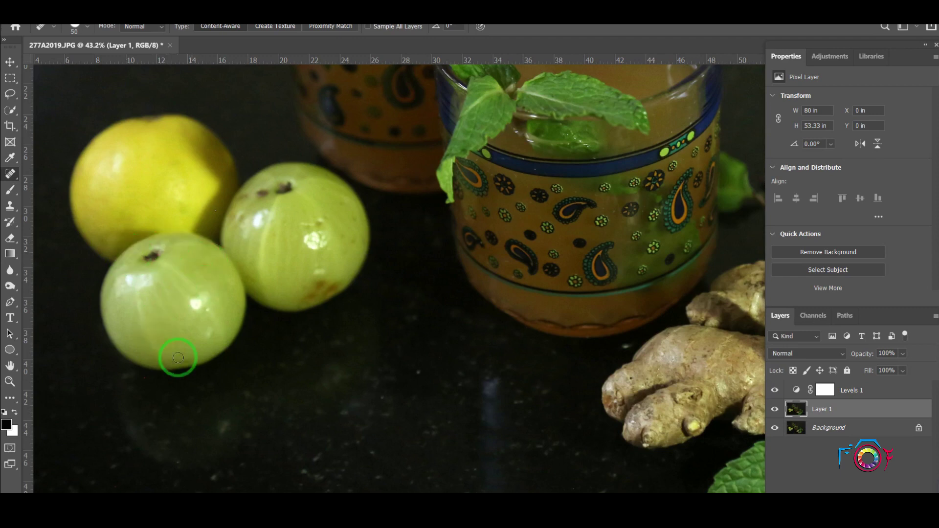
{"action": "key", "text": "bracketright"}
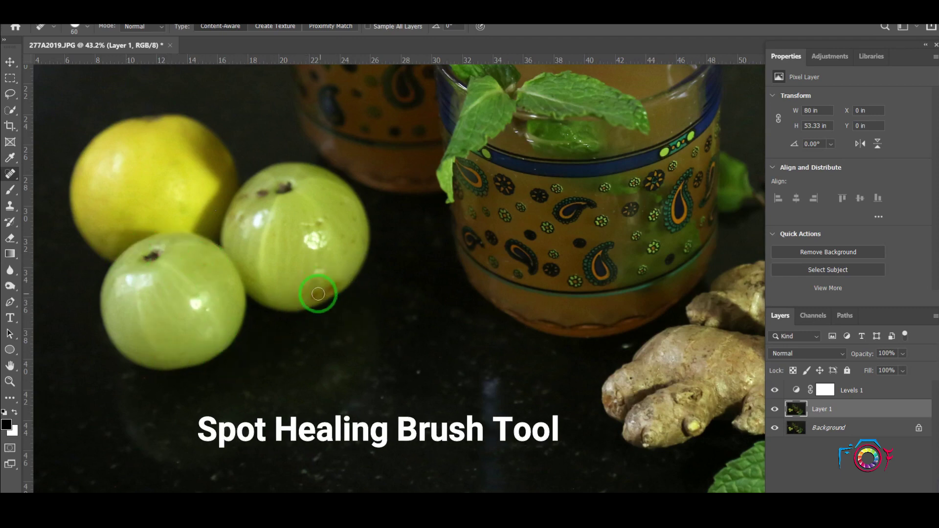
{"action": "left_click", "coordinate": [309, 284]}
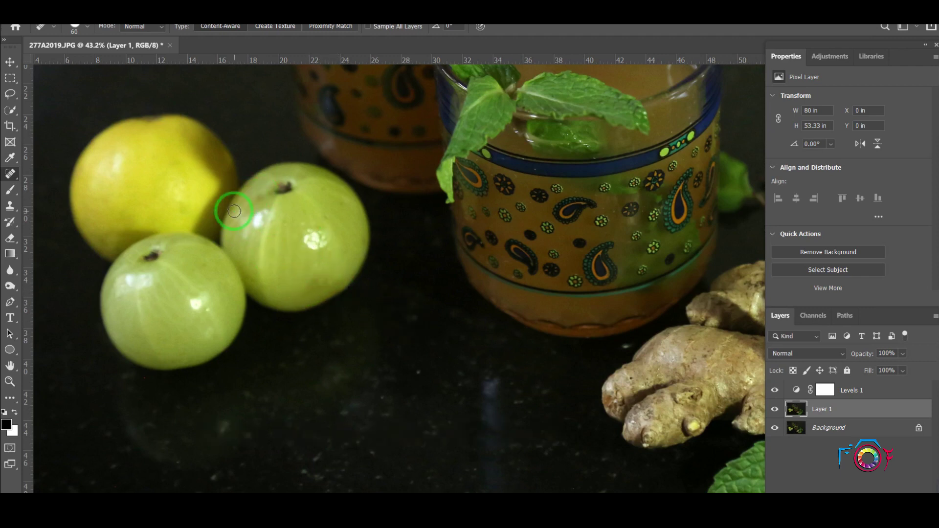
{"action": "scroll", "coordinate": [528, 371], "scroll_direction": "down", "scroll_amount": 3}
{"action": "scroll", "coordinate": [435, 279], "scroll_direction": "up", "scroll_amount": 5}
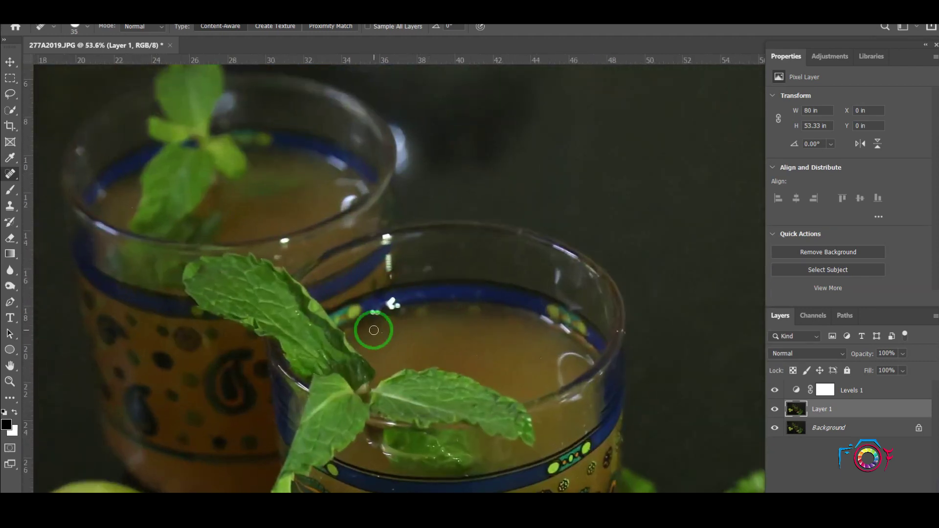
{"action": "scroll", "coordinate": [373, 330], "scroll_direction": "up", "scroll_amount": 3}
{"action": "key", "text": "["}
- Heal the white glare, bubbles and reflections on the glass rims at brush size 25
{"action": "left_click", "coordinate": [392, 167]}
{"action": "left_click_drag", "start_coordinate": [698, 225], "coordinate": [697, 245]}
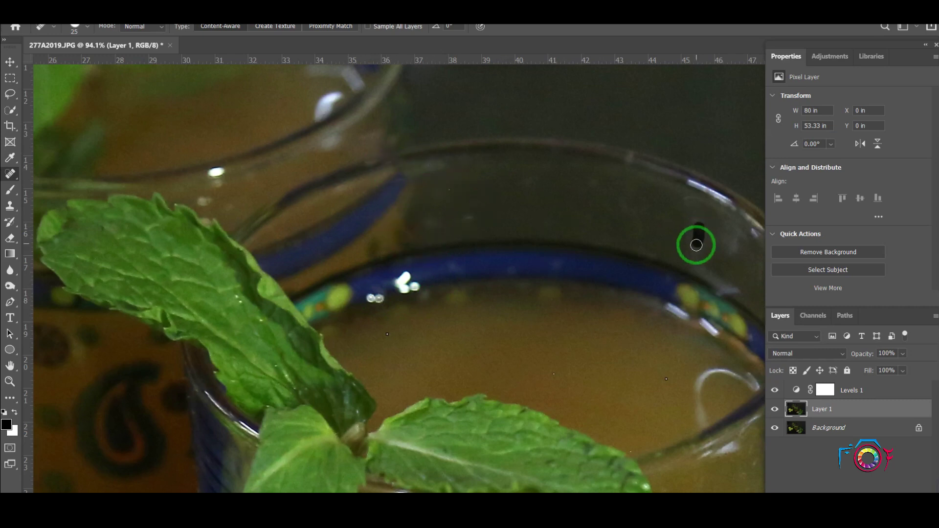
{"action": "scroll", "coordinate": [696, 245], "scroll_direction": "down", "scroll_amount": 1}
{"action": "left_click", "coordinate": [374, 278]}
{"action": "left_click_drag", "start_coordinate": [412, 255], "coordinate": [412, 267]}
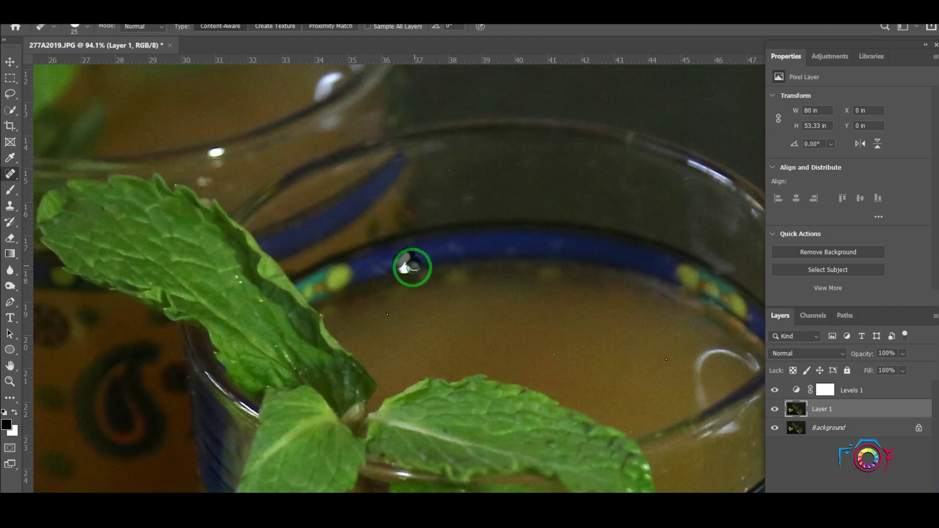
{"action": "scroll", "coordinate": [444, 432], "scroll_direction": "down", "scroll_amount": 6}
{"action": "scroll", "coordinate": [497, 425], "scroll_direction": "down", "scroll_amount": 2}
{"action": "scroll", "coordinate": [314, 401], "scroll_direction": "down", "scroll_amount": 2}
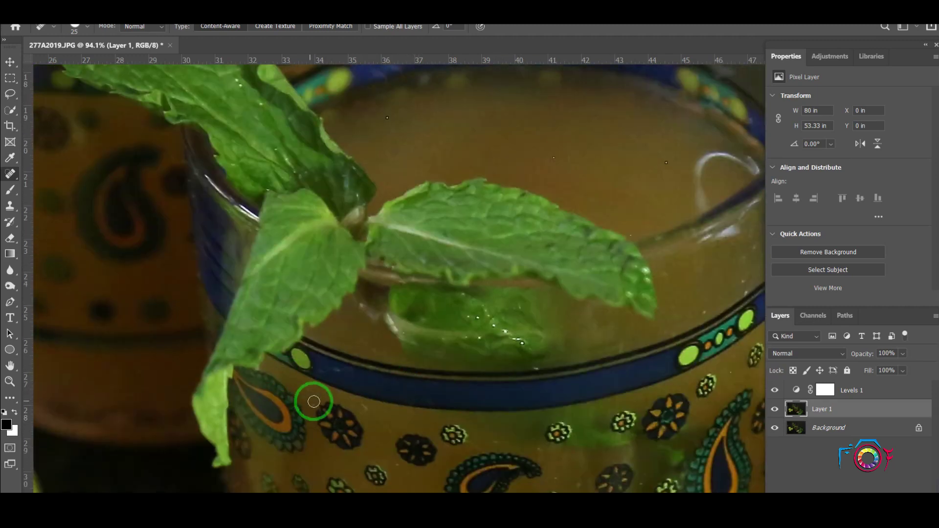
{"action": "scroll", "coordinate": [574, 489], "scroll_direction": "right", "scroll_amount": 10}
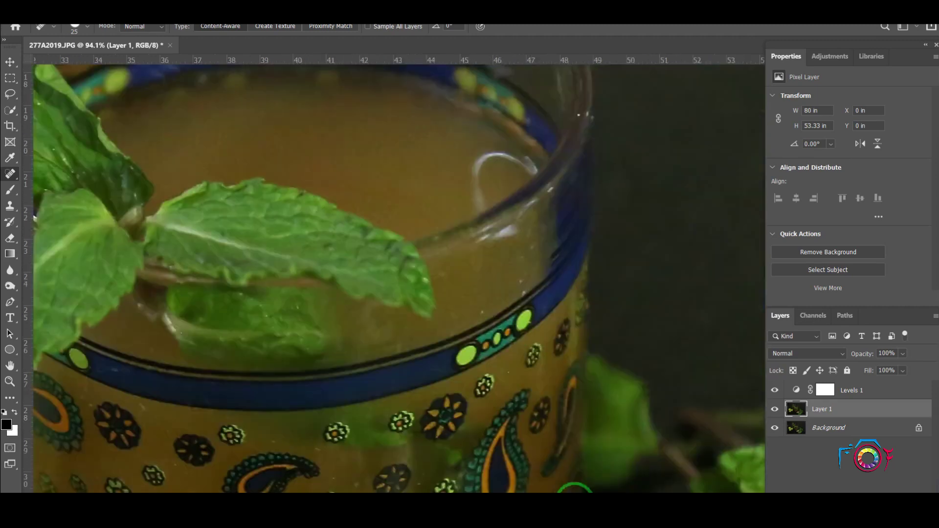
{"action": "scroll", "coordinate": [574, 488], "scroll_direction": "right", "scroll_amount": 2}
{"action": "left_click_drag", "start_coordinate": [521, 194], "coordinate": [522, 193]}
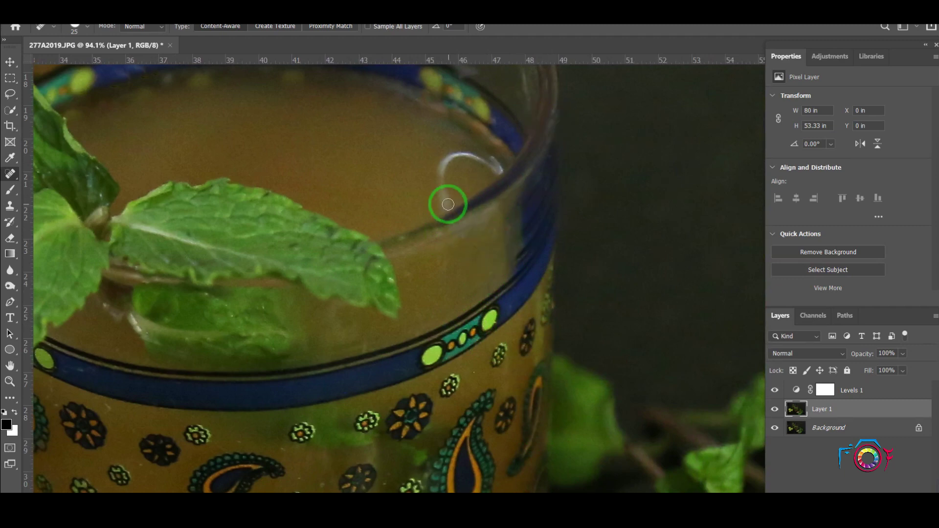
{"action": "left_click_drag", "start_coordinate": [484, 160], "coordinate": [486, 161]}
- Remove the remaining rim spots and reflections, switching brush size between 45 and 25
{"action": "key", "text": "bracketright"}
{"action": "key", "text": "bracketright"}
{"action": "scroll", "coordinate": [505, 267], "scroll_direction": "up", "scroll_amount": 5}
{"action": "left_click_drag", "start_coordinate": [517, 246], "coordinate": [518, 277]}
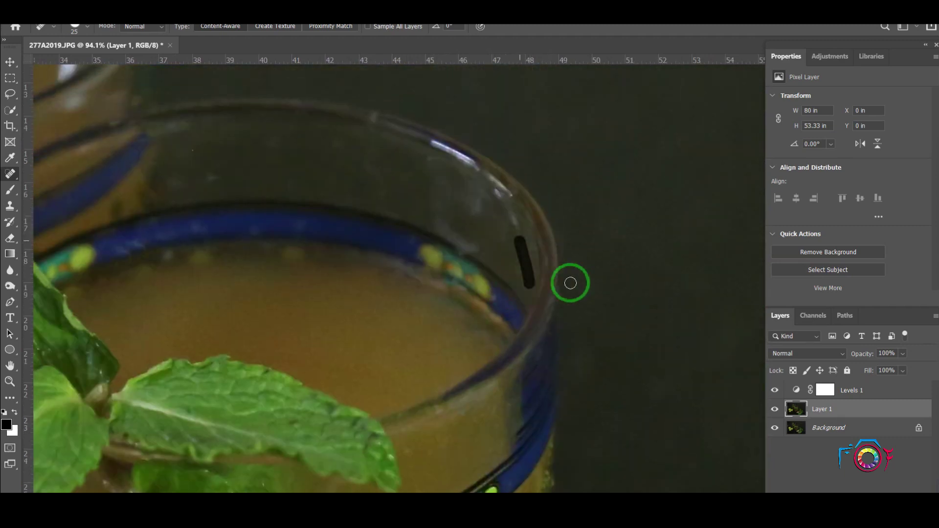
{"action": "left_click", "coordinate": [433, 180]}
{"action": "left_click_drag", "start_coordinate": [471, 216], "coordinate": [441, 192]}
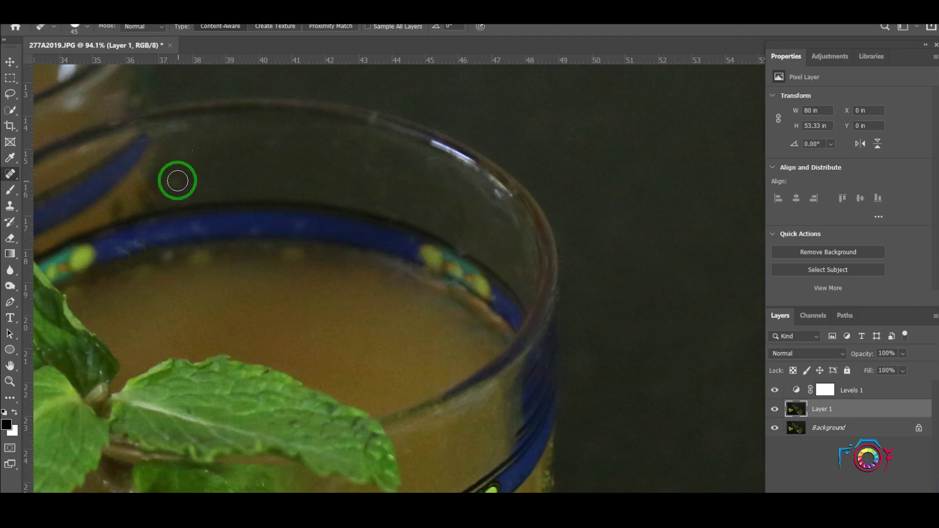
{"action": "key", "text": "bracketright"}
{"action": "left_click_drag", "start_coordinate": [432, 144], "coordinate": [499, 184]}
{"action": "scroll", "coordinate": [447, 417], "scroll_direction": "down", "scroll_amount": 5}
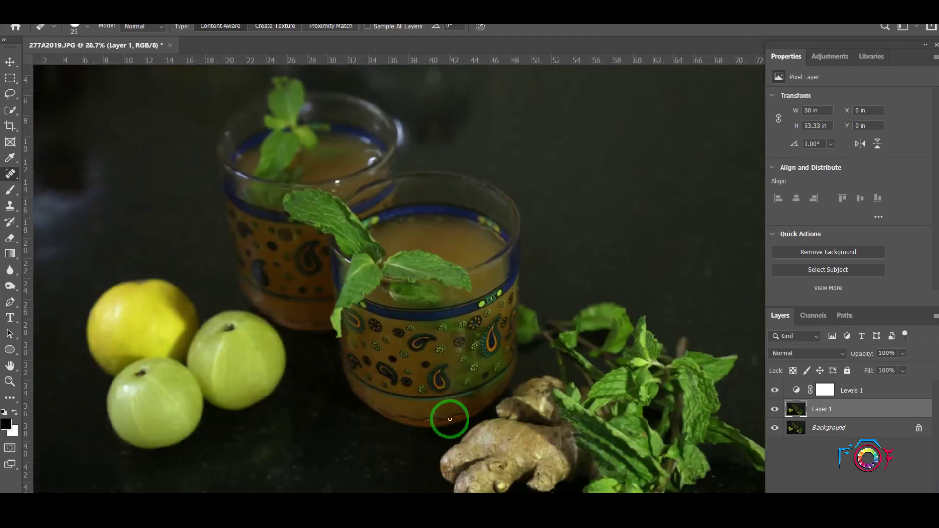
{"action": "scroll", "coordinate": [478, 277], "scroll_direction": "up", "scroll_amount": 5}
{"action": "scroll", "coordinate": [417, 229], "scroll_direction": "up", "scroll_amount": 1}
{"action": "scroll", "coordinate": [418, 229], "scroll_direction": "up", "scroll_amount": 1}
{"action": "left_click_drag", "start_coordinate": [403, 216], "coordinate": [419, 248]}
{"action": "left_click", "coordinate": [296, 320]}
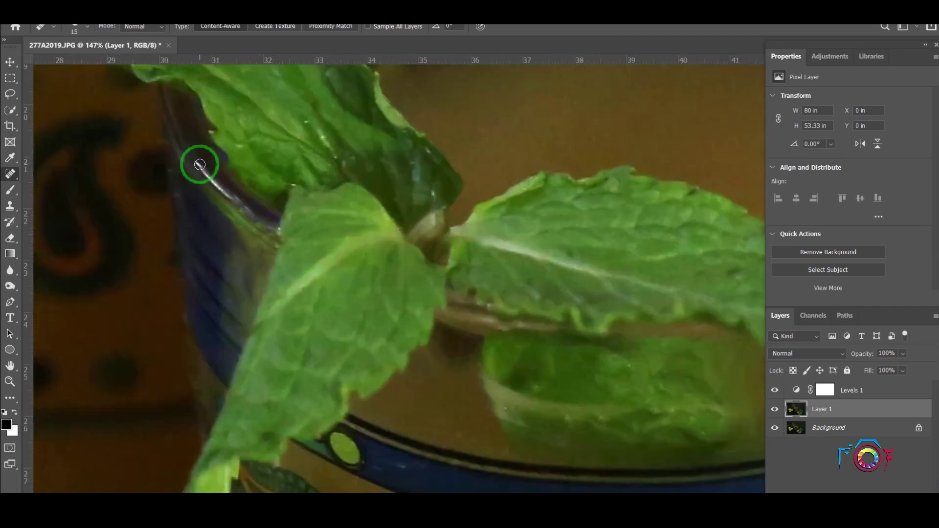
- Heal the left and right rim reflections, then outline the bluish tabletop streak
{"action": "left_click_drag", "start_coordinate": [199, 164], "coordinate": [267, 213]}
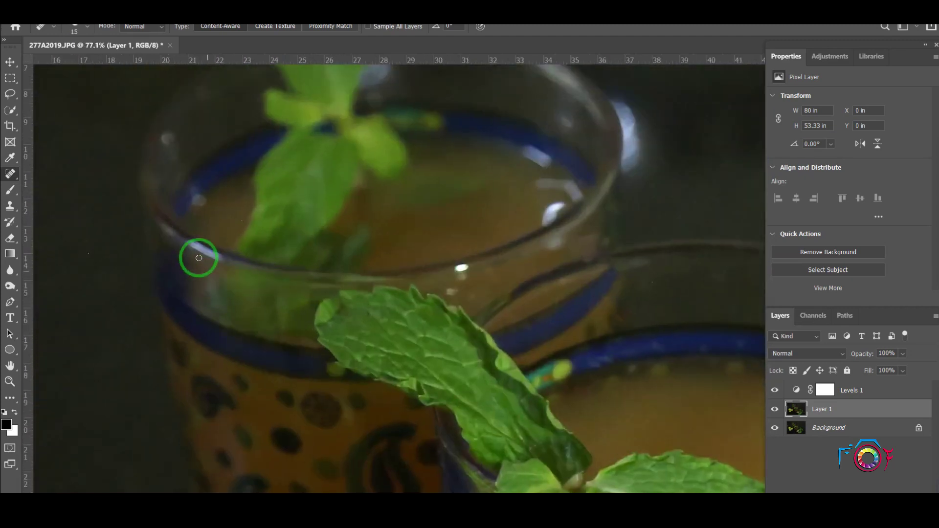
{"action": "mouse_move", "coordinate": [568, 241]}
{"action": "left_mouse_down"}
{"action": "mouse_move", "coordinate": [582, 192]}
{"action": "mouse_move", "coordinate": [563, 196]}
{"action": "left_mouse_up"}
{"action": "key", "text": "bracketright"}
{"action": "key", "text": "bracketright"}
{"action": "key", "text": "bracketright"}
{"action": "left_click_drag", "start_coordinate": [527, 154], "coordinate": [576, 192]}
{"action": "left_click_drag", "start_coordinate": [204, 203], "coordinate": [235, 216]}
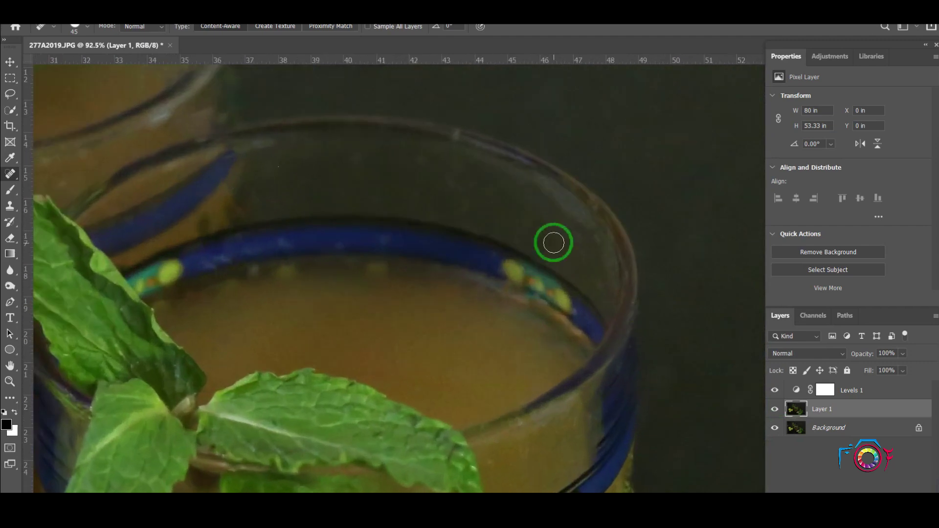
{"action": "left_click", "coordinate": [10, 206]}
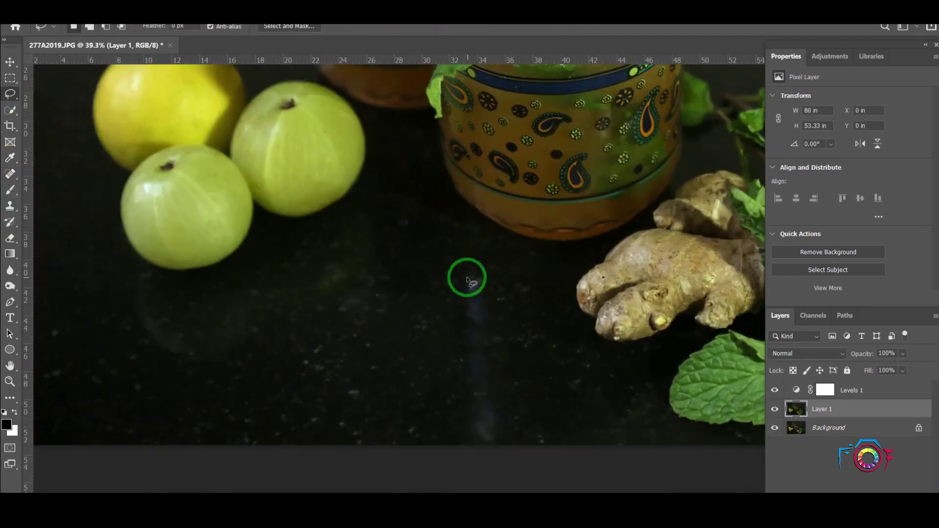
{"action": "mouse_move", "coordinate": [467, 281]}
{"action": "left_mouse_down"}
{"action": "mouse_move", "coordinate": [500, 435]}
{"action": "mouse_move", "coordinate": [471, 270]}
{"action": "left_mouse_up"}
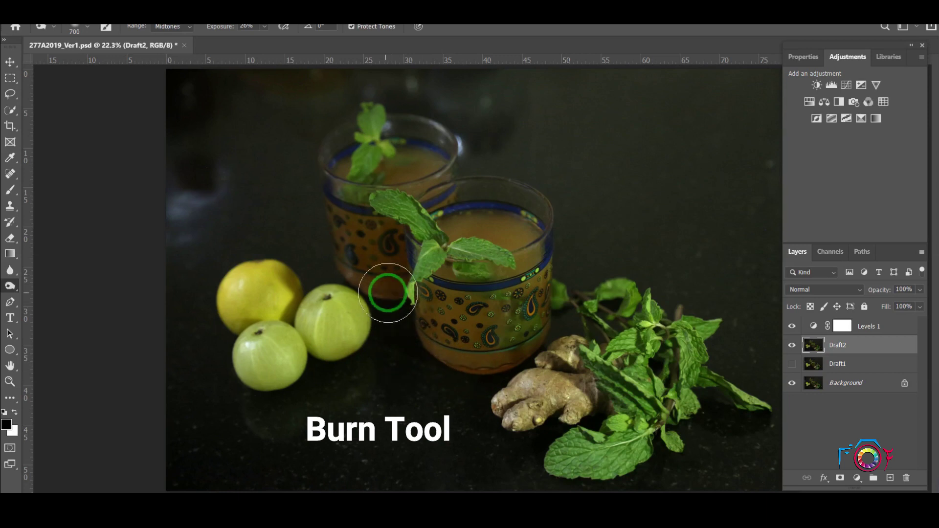
- Dodge the front glass's pattern and mint leaves at 27% midtones with a halved brush
{"action": "scroll", "coordinate": [586, 335], "scroll_direction": "down", "scroll_amount": 2}
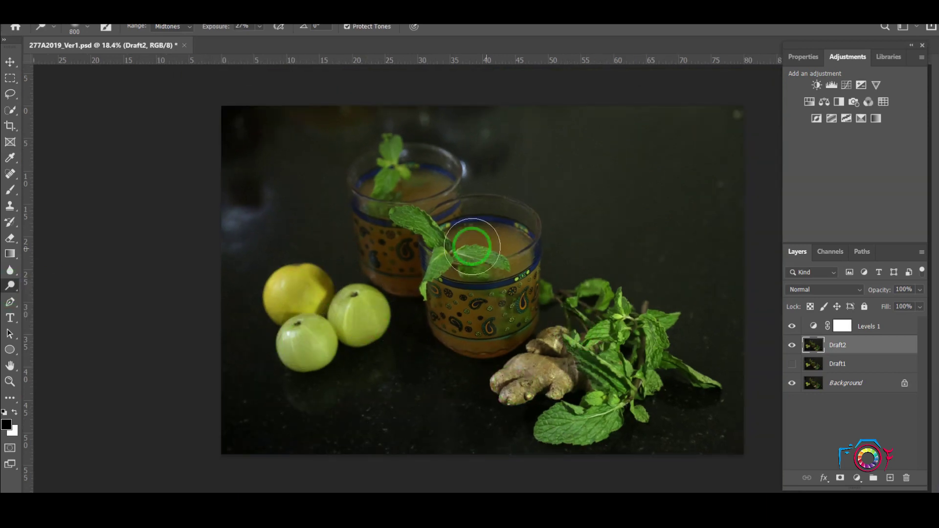
{"action": "scroll", "coordinate": [470, 245], "scroll_direction": "up", "scroll_amount": 3}
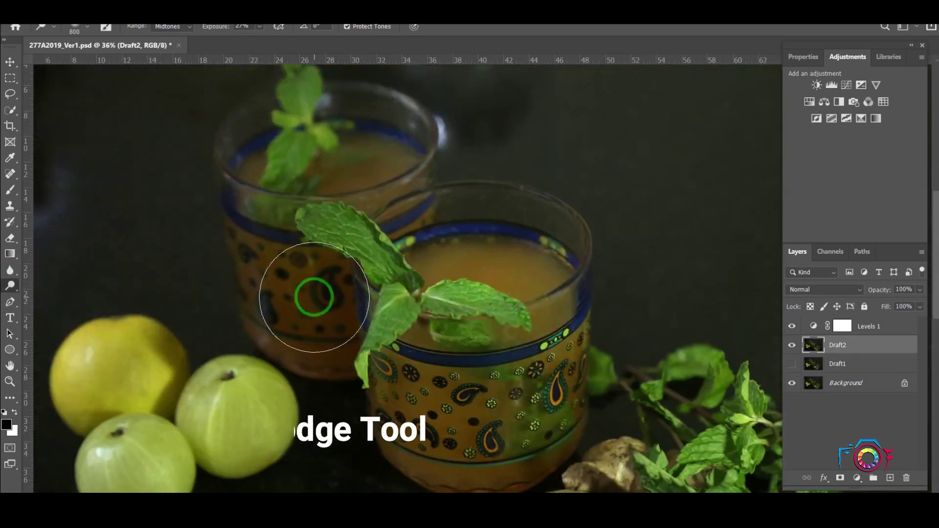
{"action": "key", "text": "bracketleft"}
{"action": "key", "text": "bracketleft"}
{"action": "key", "text": "bracketleft"}
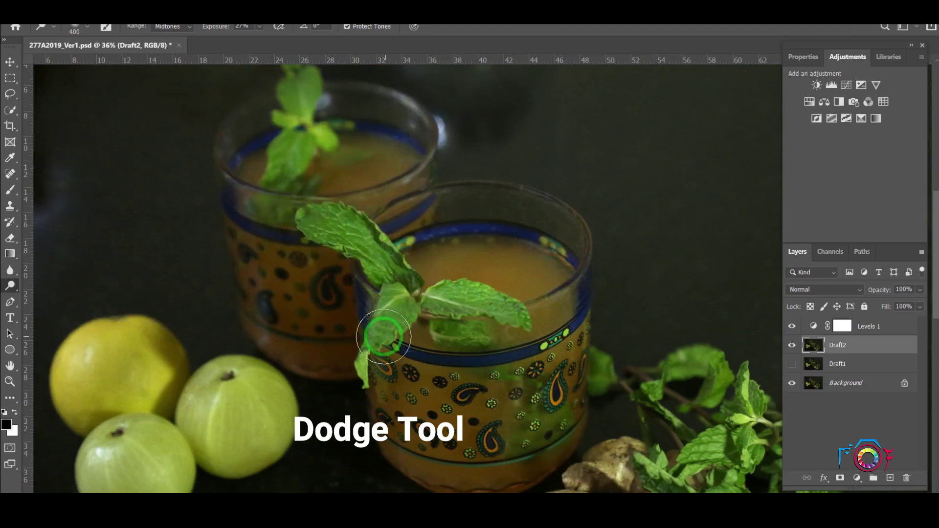
{"action": "scroll", "coordinate": [385, 172], "scroll_direction": "down", "scroll_amount": 5}
{"action": "scroll", "coordinate": [386, 171], "scroll_direction": "right", "scroll_amount": 3}
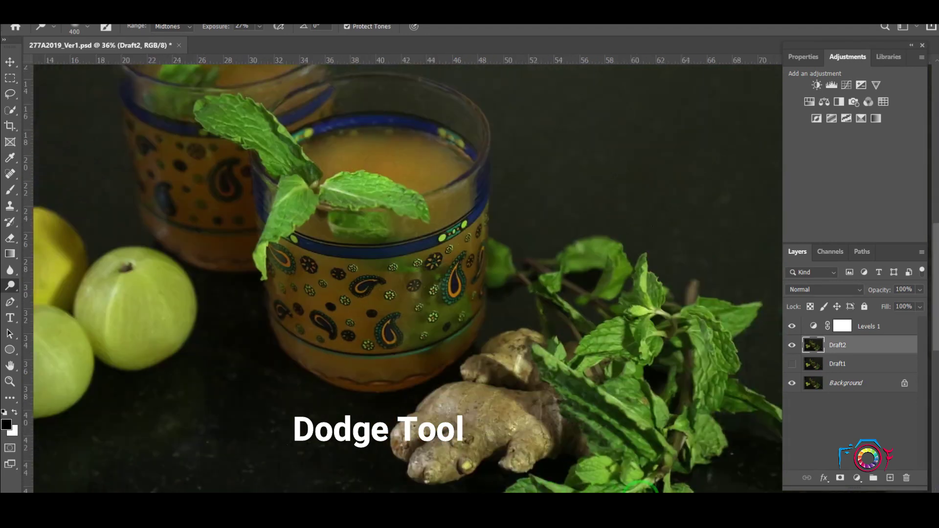
{"action": "scroll", "coordinate": [562, 245], "scroll_direction": "up", "scroll_amount": 5}
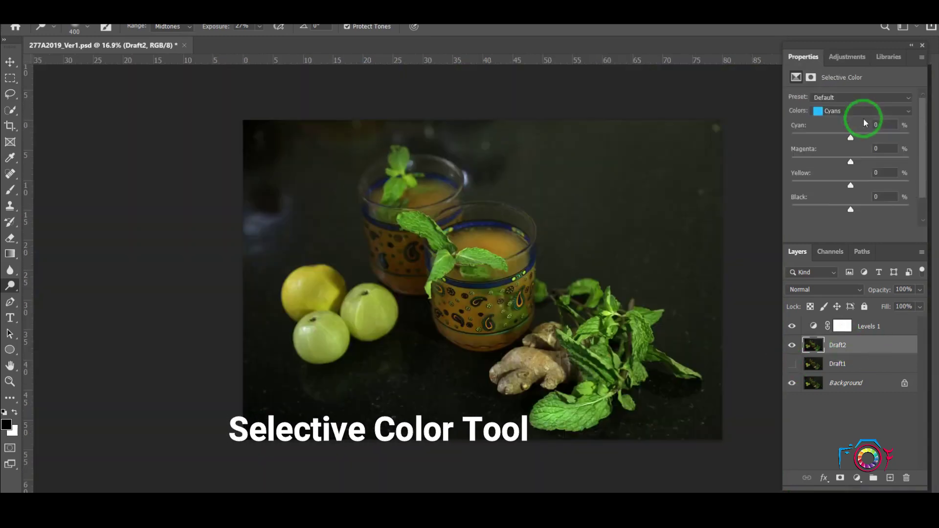
- In Selective Color, raise cyan slightly in Yellows and lower cyan and yellow in Greens
{"action": "left_click", "coordinate": [865, 111]}
{"action": "left_click", "coordinate": [832, 116]}
{"action": "left_click_drag", "start_coordinate": [850, 138], "coordinate": [857, 141]}
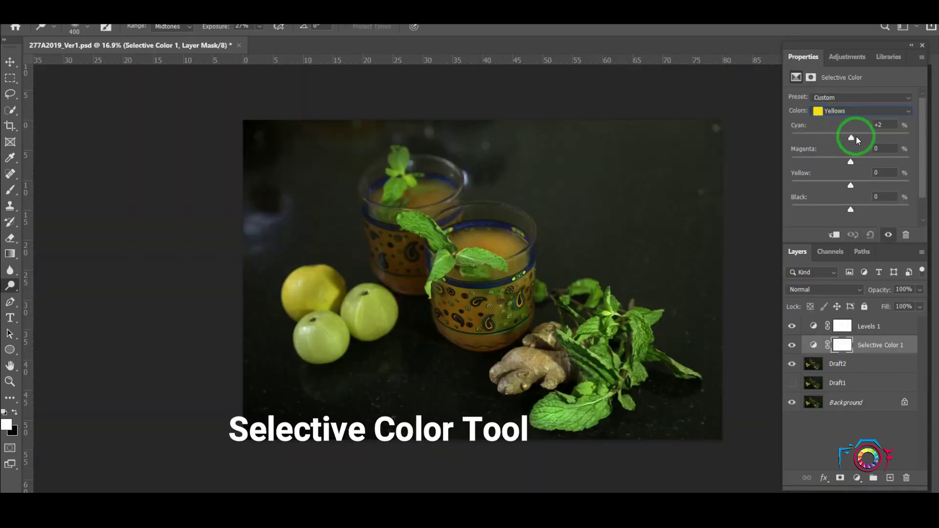
{"action": "left_click", "coordinate": [860, 111]}
{"action": "left_click", "coordinate": [841, 142]}
{"action": "left_click_drag", "start_coordinate": [867, 139], "coordinate": [865, 146]}
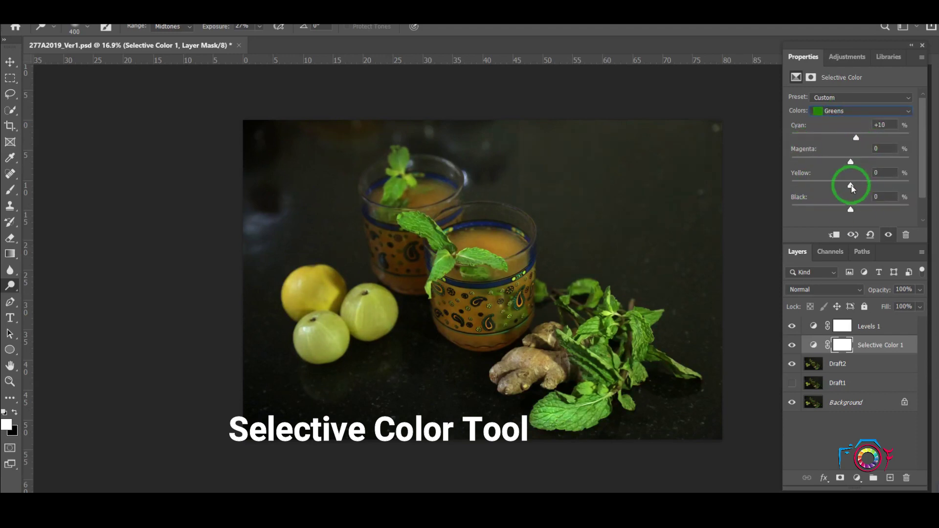
{"action": "left_click_drag", "start_coordinate": [851, 186], "coordinate": [806, 186]}
- Set the Blues to -31 yellow and -10 black, and group all the layers
{"action": "left_click", "coordinate": [841, 111]}
{"action": "left_click", "coordinate": [838, 157]}
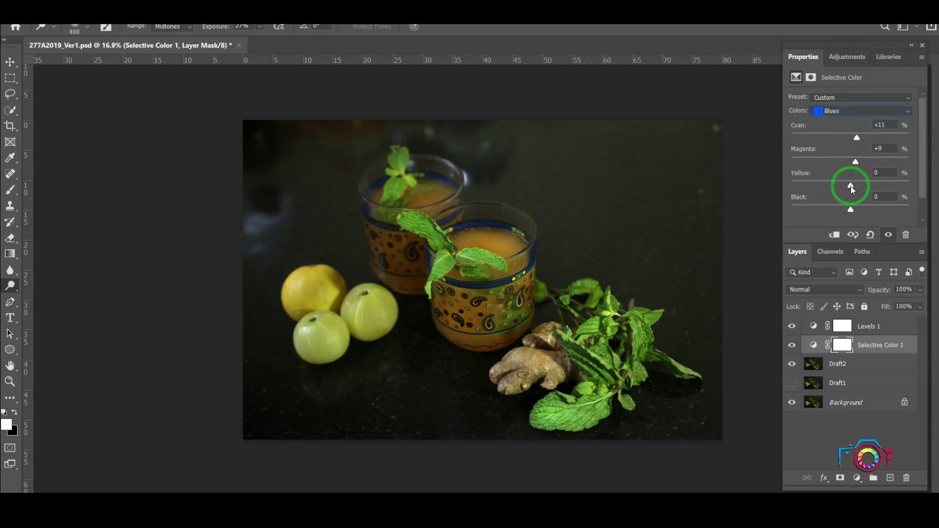
{"action": "left_click_drag", "start_coordinate": [849, 209], "coordinate": [866, 214]}
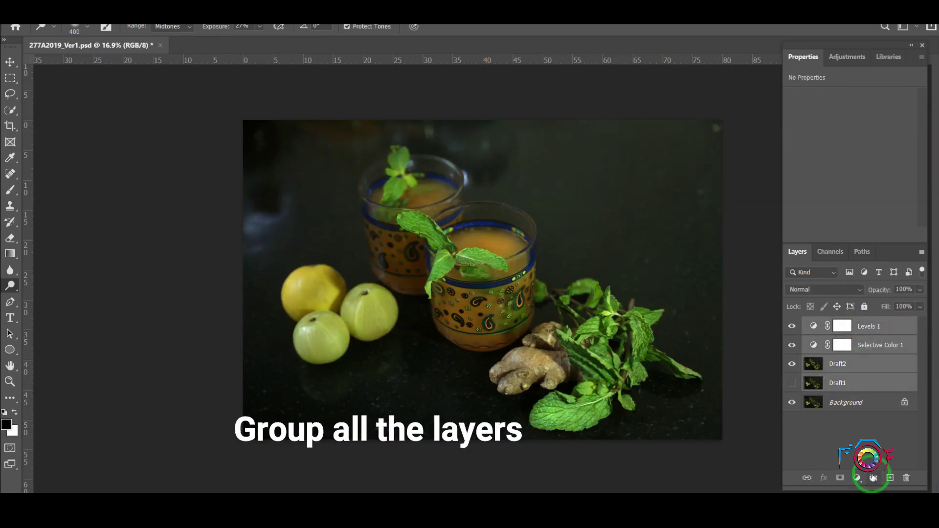
{"action": "left_click", "coordinate": [873, 477]}
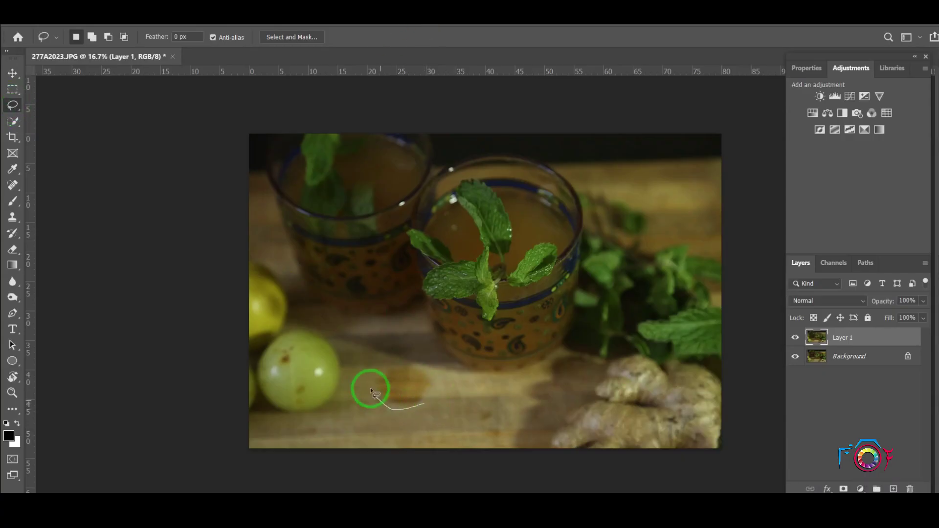
- Remove the wooden-board stain with a lasso selection and Content-Aware Fill
{"action": "left_click_drag", "start_coordinate": [459, 421], "coordinate": [438, 382]}
{"action": "left_click", "coordinate": [49, 15]}
{"action": "left_click", "coordinate": [59, 195]}
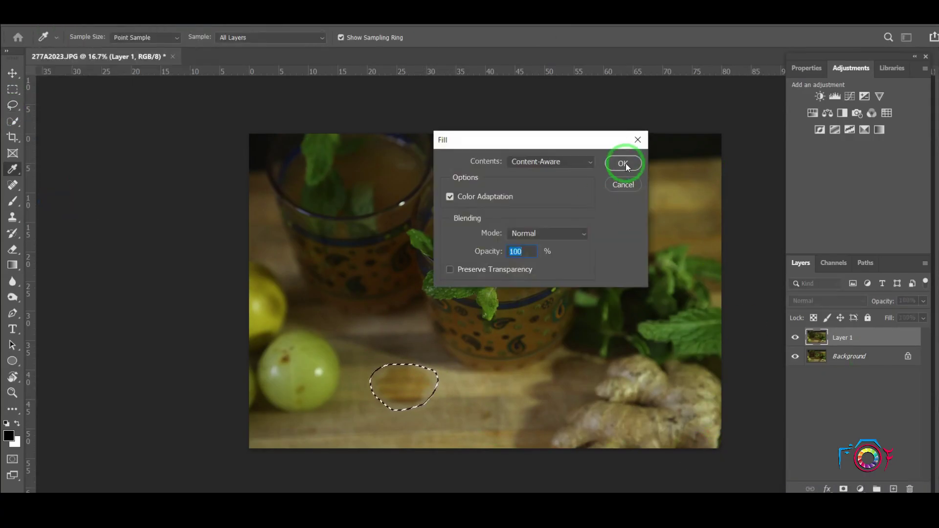
{"action": "left_click", "coordinate": [626, 164]}
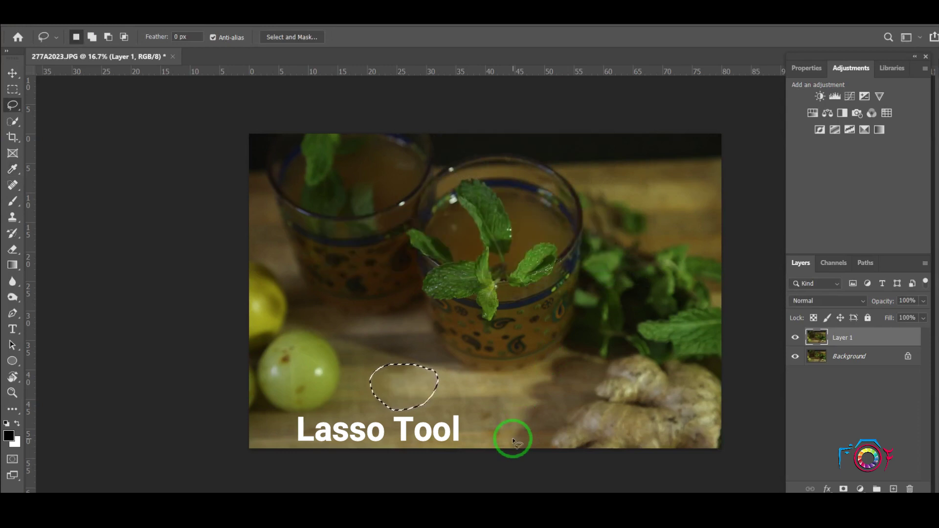
- Spot-heal the two white glare spots and a rim reflection on the glass
{"action": "key", "text": "j"}
{"action": "scroll", "coordinate": [629, 337], "scroll_direction": "up", "scroll_amount": 5}
{"action": "scroll", "coordinate": [279, 239], "scroll_direction": "up", "scroll_amount": 3}
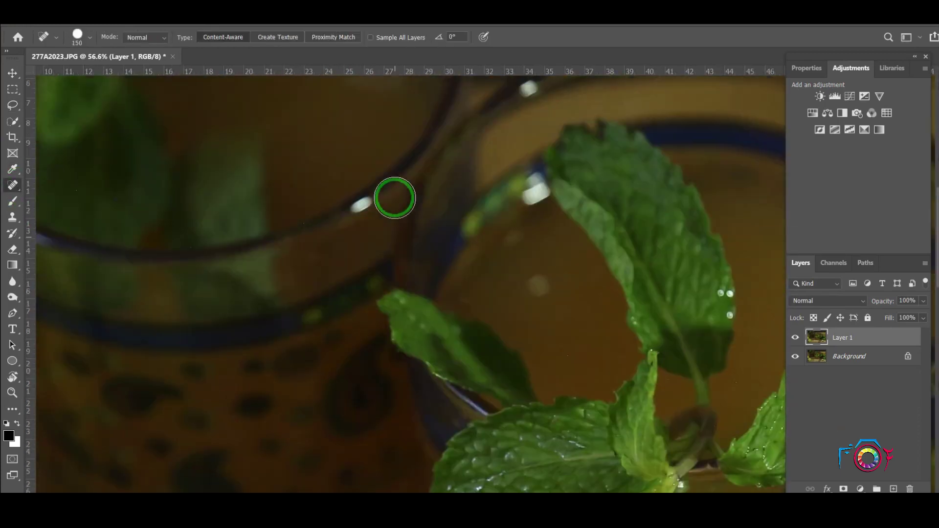
{"action": "left_click", "coordinate": [539, 120]}
{"action": "left_click", "coordinate": [533, 213]}
{"action": "key", "text": "bracketright"}
{"action": "key", "text": "bracketright"}
{"action": "key", "text": "bracketright"}
{"action": "scroll", "coordinate": [545, 331], "scroll_direction": "down", "scroll_amount": 5}
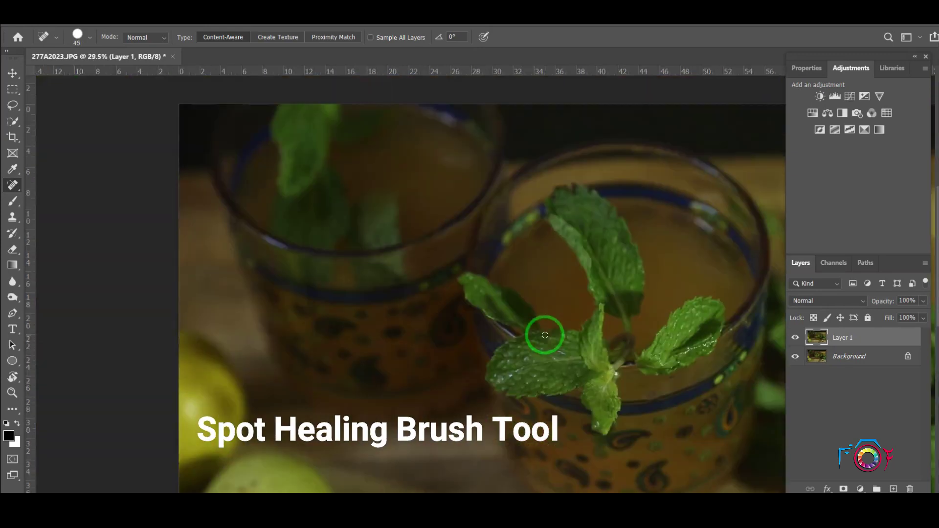
{"action": "scroll", "coordinate": [526, 274], "scroll_direction": "up", "scroll_amount": 6}
{"action": "key", "text": "bracketleft"}
{"action": "left_click_drag", "start_coordinate": [434, 213], "coordinate": [482, 241]}
{"action": "scroll", "coordinate": [547, 311], "scroll_direction": "up", "scroll_amount": 2}
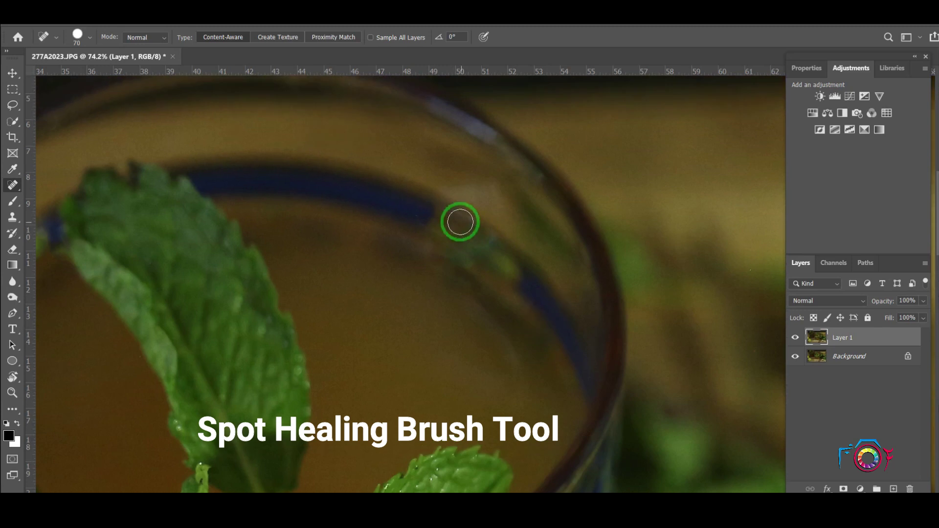
{"action": "left_click", "coordinate": [13, 121]}
- Lasso the white rim glare and heal the reflection along the glass rim
{"action": "key", "text": "l"}
{"action": "left_click_drag", "start_coordinate": [442, 239], "coordinate": [421, 204]}
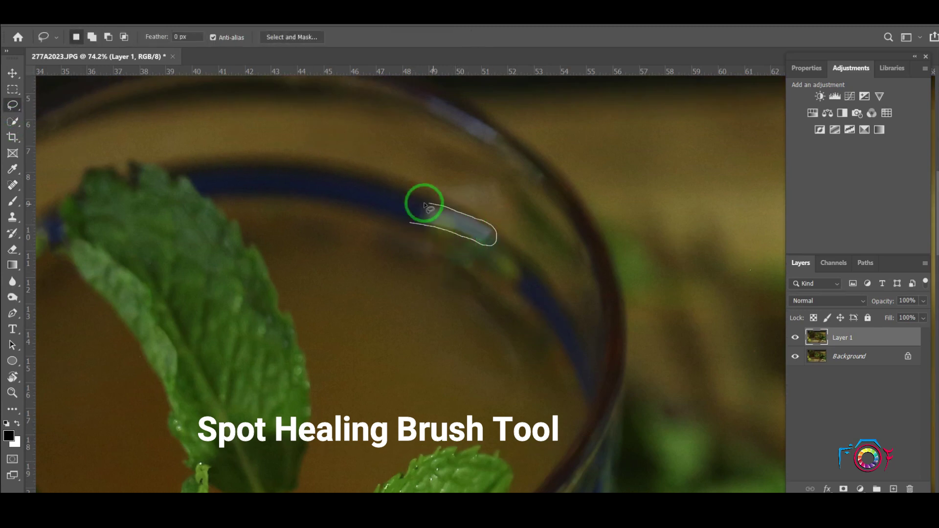
{"action": "key", "text": "j"}
{"action": "left_click_drag", "start_coordinate": [423, 98], "coordinate": [492, 130]}
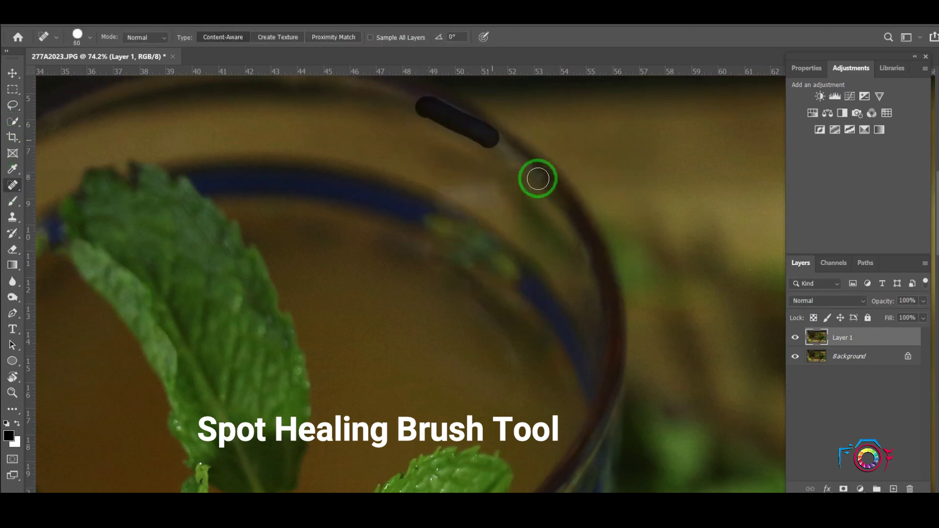
{"action": "scroll", "coordinate": [556, 306], "scroll_direction": "down", "scroll_amount": 4}
{"action": "scroll", "coordinate": [542, 259], "scroll_direction": "up", "scroll_amount": 2}
{"action": "scroll", "coordinate": [542, 260], "scroll_direction": "up", "scroll_amount": 3}
{"action": "key", "text": "bracketleft"}
{"action": "key", "text": "bracketleft"}
{"action": "key", "text": "bracketleft"}
{"action": "scroll", "coordinate": [465, 295], "scroll_direction": "up", "scroll_amount": 2}
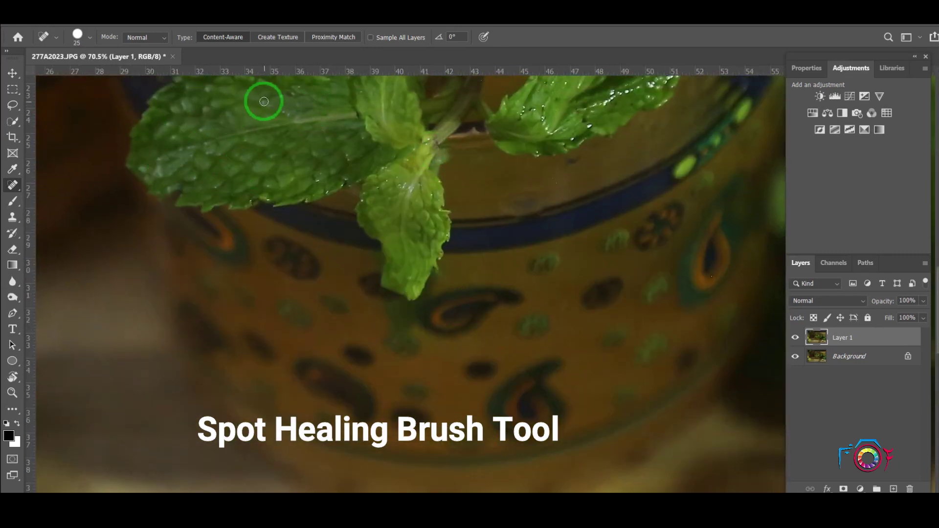
- Clear the brown spot on the amla and add a Levels layer brightening the midtones
{"action": "left_click_drag", "start_coordinate": [551, 131], "coordinate": [315, 227]}
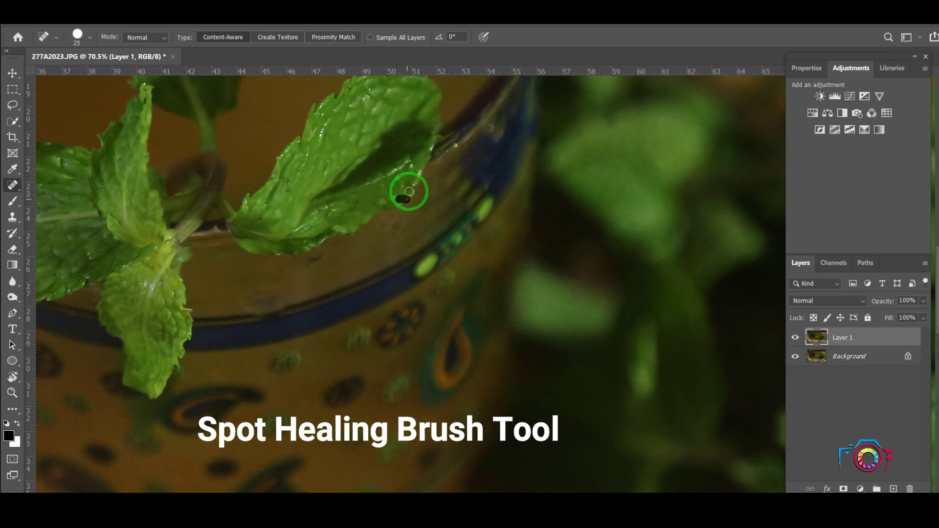
{"action": "scroll", "coordinate": [370, 127], "scroll_direction": "up", "scroll_amount": 2}
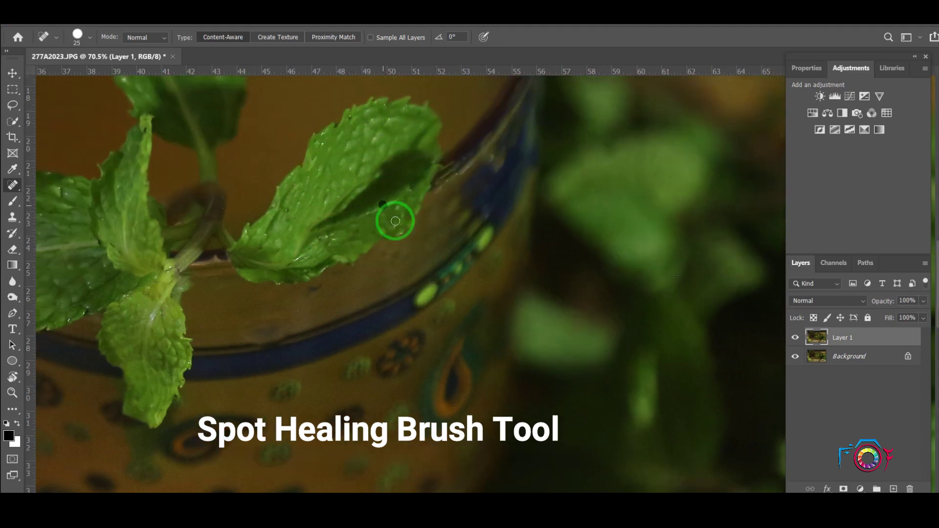
{"action": "left_click_drag", "start_coordinate": [335, 243], "coordinate": [604, 243]}
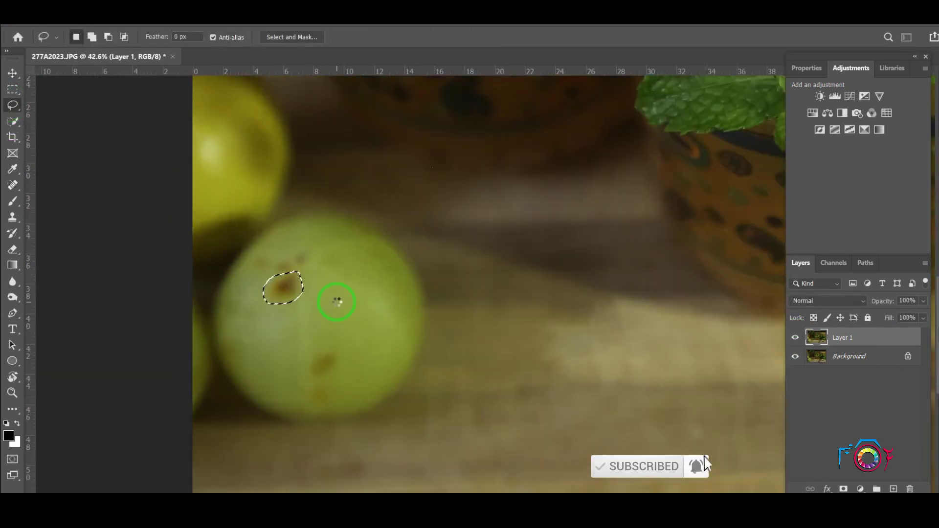
{"action": "left_click", "coordinate": [13, 185]}
{"action": "key", "text": "ctrl+d"}
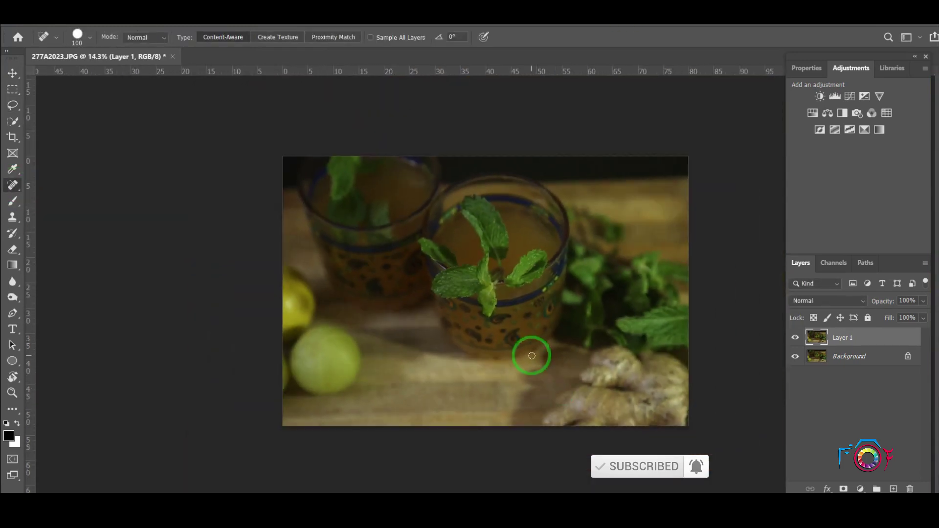
{"action": "left_click", "coordinate": [834, 96]}
{"action": "left_click_drag", "start_coordinate": [863, 198], "coordinate": [815, 199]}
- Set Levels inputs to 9 and 197, then add a Selective Color layer on Greens
{"action": "left_click_drag", "start_coordinate": [914, 198], "coordinate": [890, 198]}
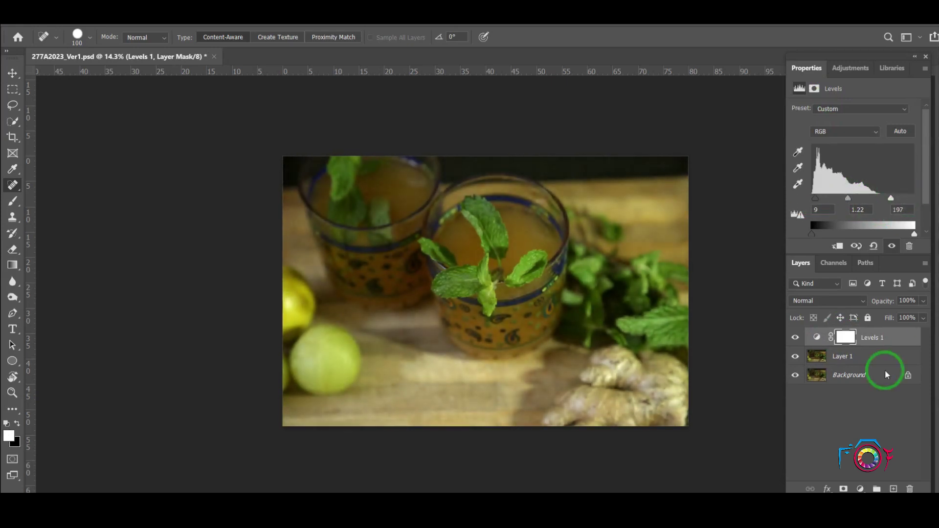
{"action": "left_click", "coordinate": [795, 337]}
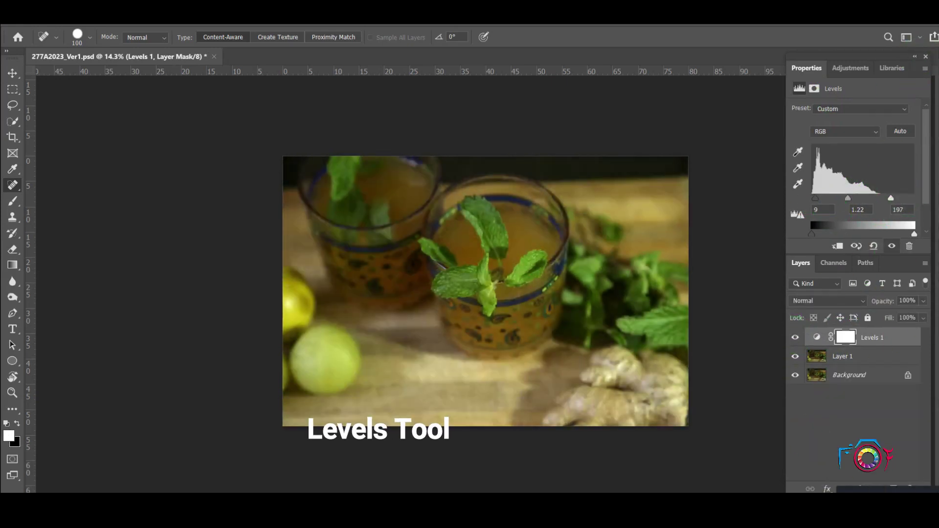
{"action": "left_click", "coordinate": [848, 120]}
{"action": "left_click", "coordinate": [850, 153]}
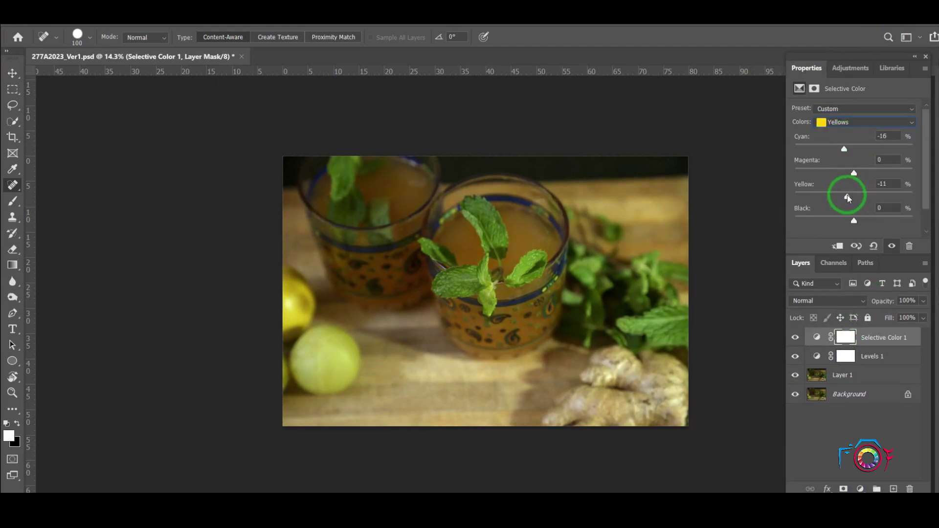
{"action": "left_click", "coordinate": [838, 122]}
{"action": "left_click", "coordinate": [854, 153]}
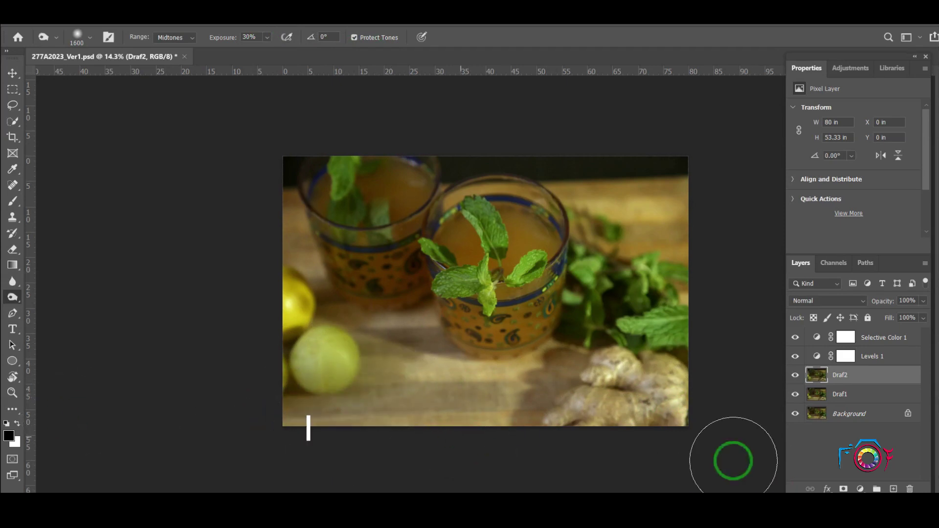
- Dodge the glasses with the Dodge Tool at 50% exposure
{"action": "right_click", "coordinate": [12, 297]}
{"action": "left_click", "coordinate": [60, 297]}
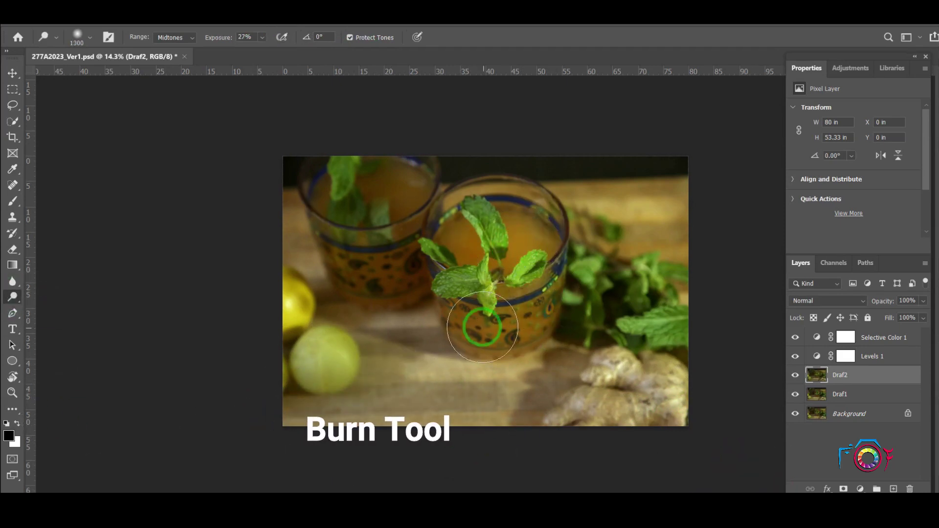
{"action": "key", "text": "5"}
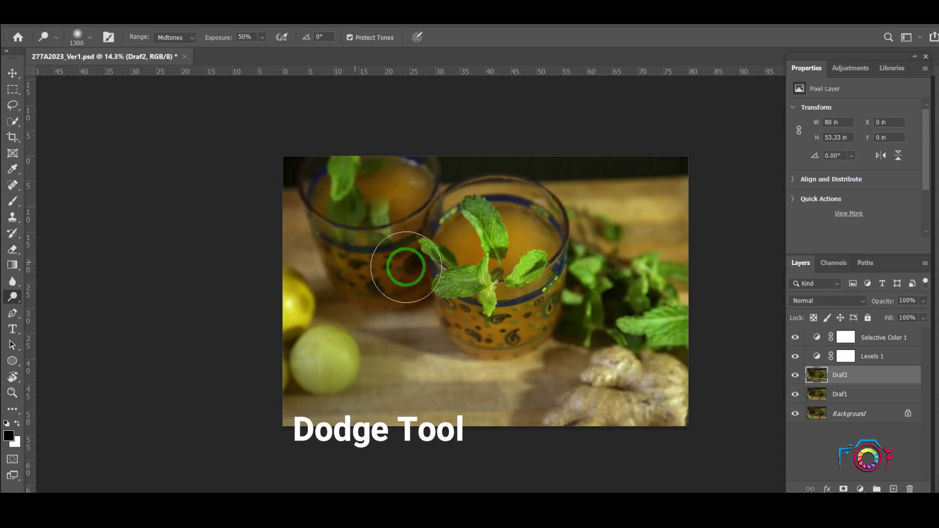
- Crop the photo shorter by raising its bottom edge
{"action": "key", "text": "c"}
{"action": "left_click_drag", "start_coordinate": [480, 421], "coordinate": [488, 413]}
{"action": "left_click", "coordinate": [647, 40]}
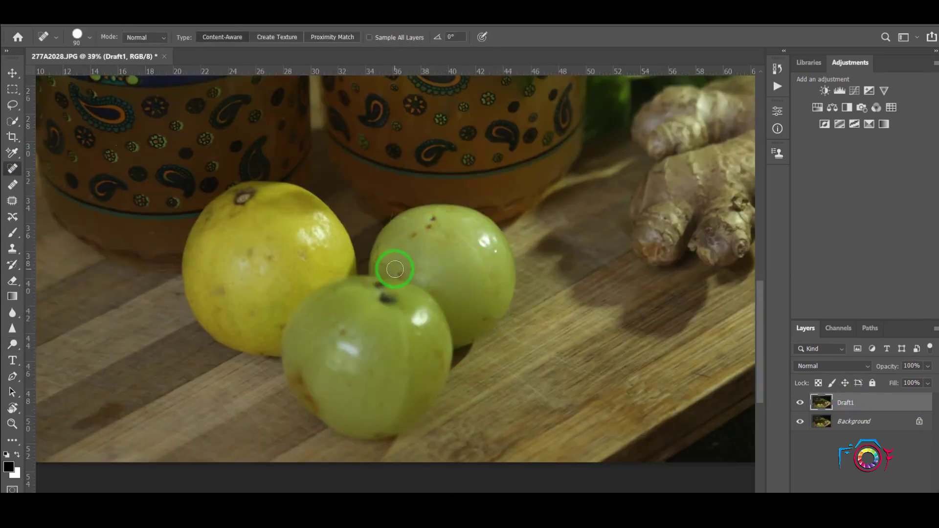
- Heal the spot on the middle amla with a 90 brush and lasso the front amla's edge
{"action": "left_click", "coordinate": [435, 214]}
{"action": "key", "text": "bracketleft"}
{"action": "key", "text": "bracketleft"}
{"action": "key", "text": "bracketleft"}
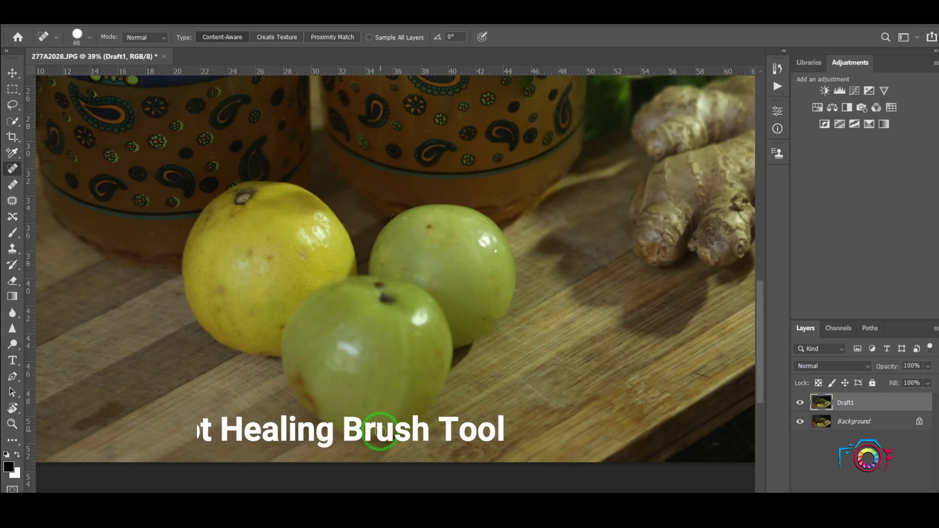
{"action": "key", "text": "bracketright"}
{"action": "key", "text": "bracketright"}
{"action": "key", "text": "bracketright"}
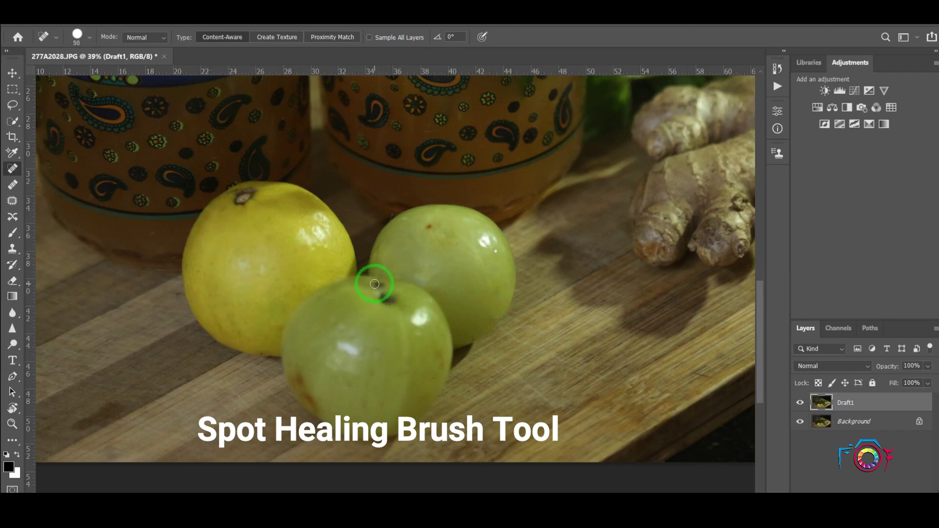
{"action": "key", "text": "l"}
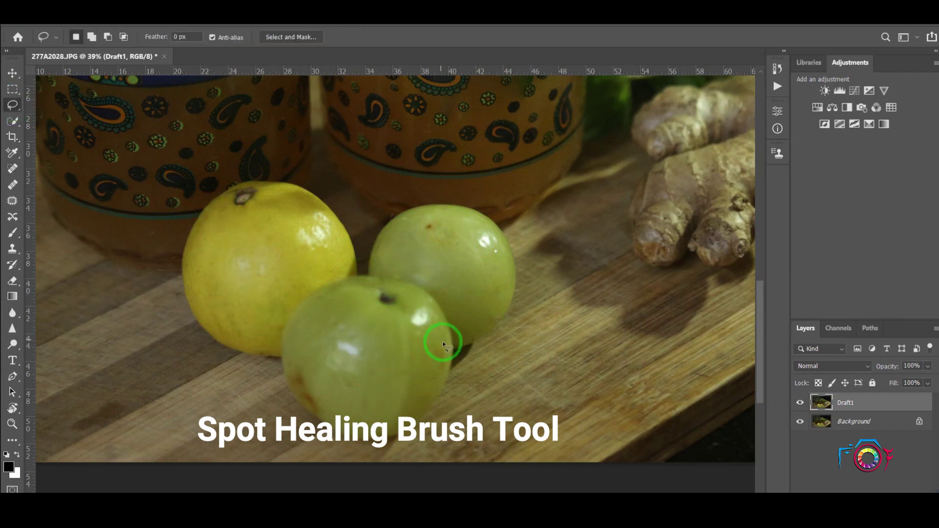
{"action": "left_click_drag", "start_coordinate": [452, 376], "coordinate": [448, 369]}
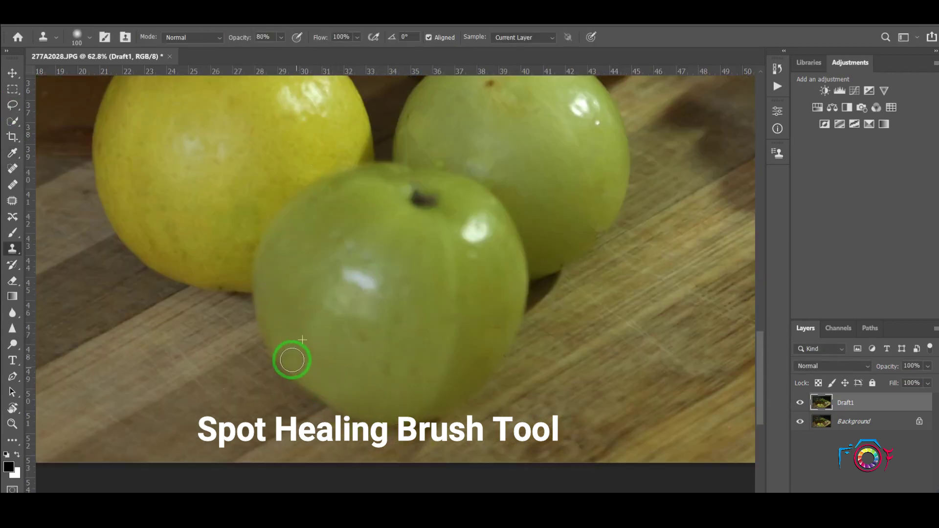
{"action": "scroll", "coordinate": [360, 376], "scroll_direction": "down", "scroll_amount": 2}
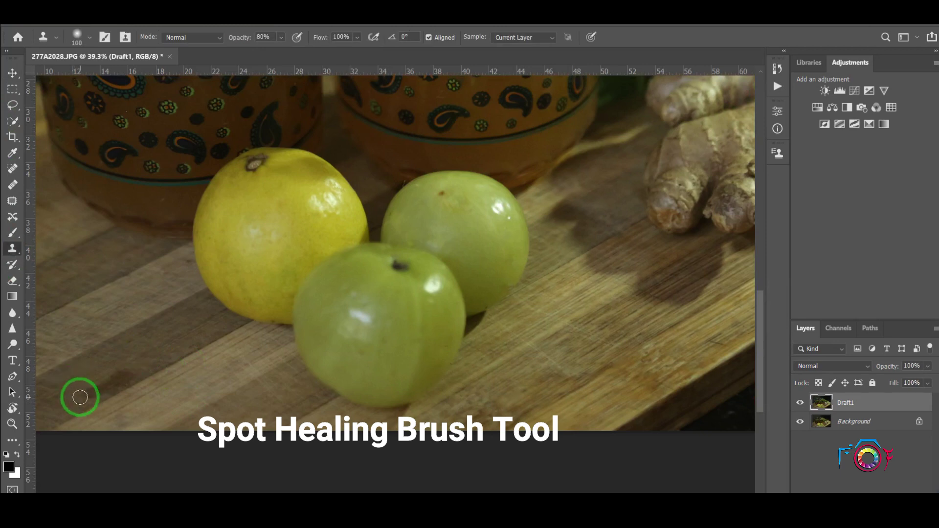
{"action": "scroll", "coordinate": [644, 382], "scroll_direction": "down", "scroll_amount": 3}
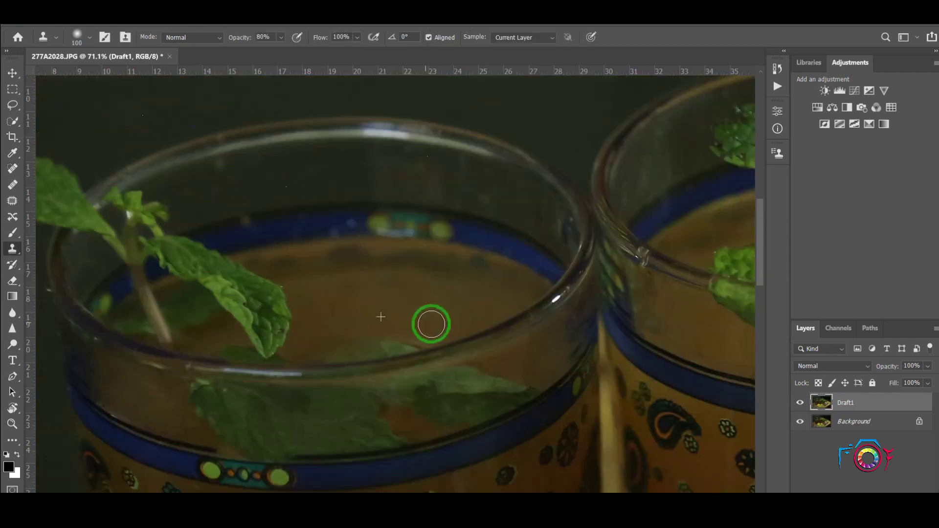
- Retouch the glass-rim marks using Spot Healing and Clone Stamp
{"action": "key", "text": "j"}
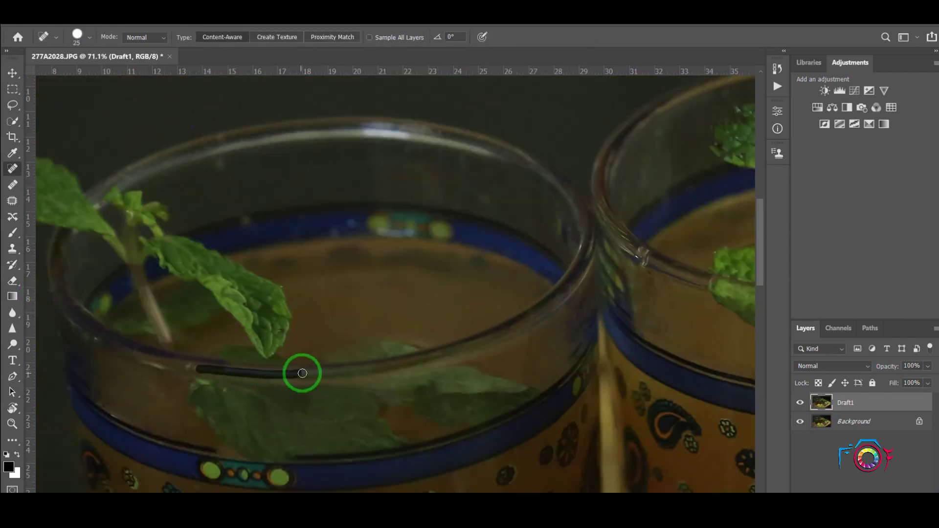
{"action": "scroll", "coordinate": [440, 237], "scroll_direction": "down", "scroll_amount": 5}
{"action": "scroll", "coordinate": [294, 202], "scroll_direction": "up", "scroll_amount": 5}
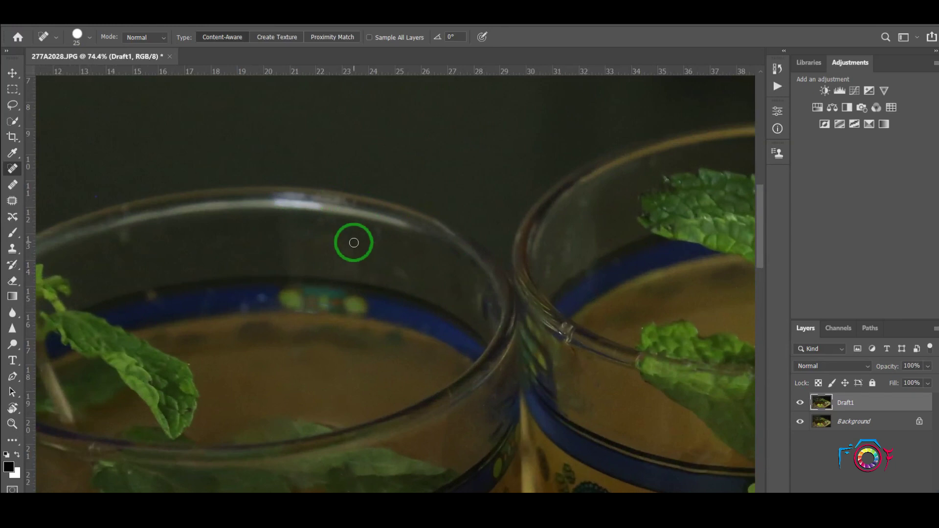
{"action": "key", "text": "s"}
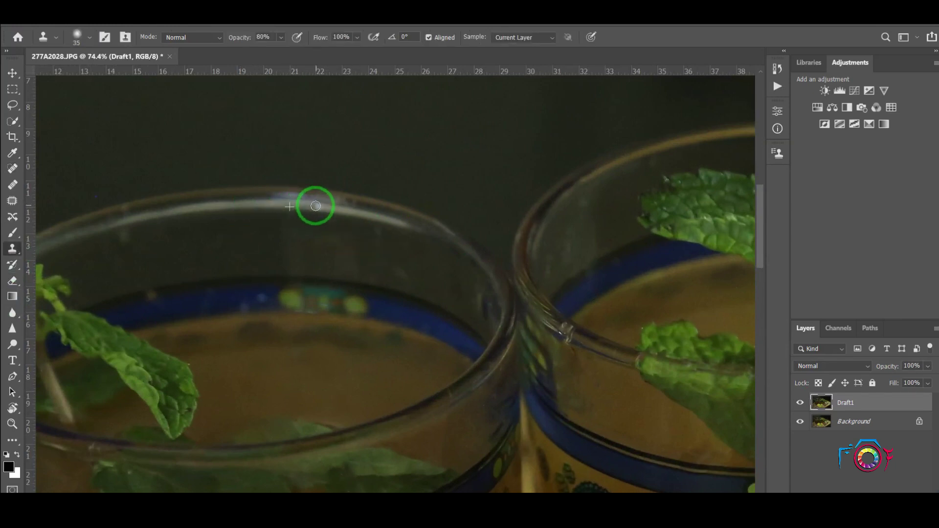
{"action": "key", "text": "j"}
{"action": "scroll", "coordinate": [283, 194], "scroll_direction": "down", "scroll_amount": 5}
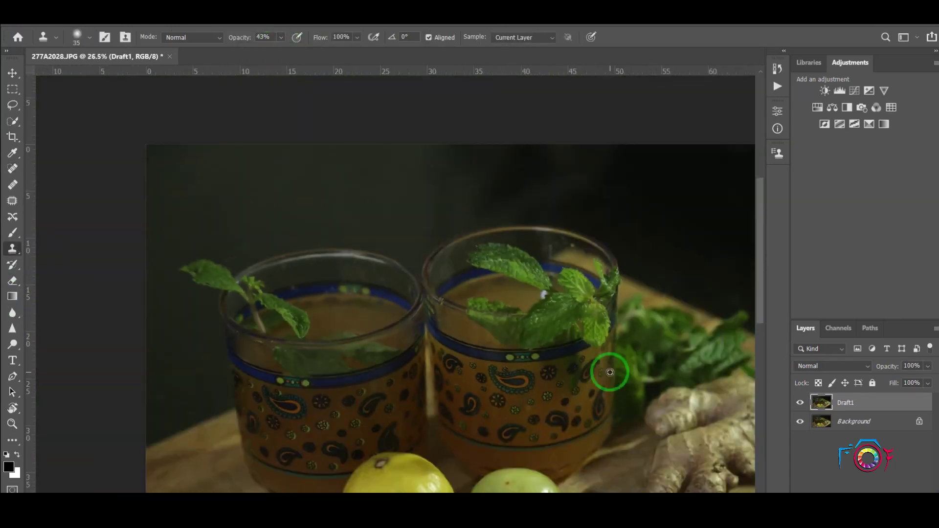
{"action": "scroll", "coordinate": [606, 373], "scroll_direction": "up", "scroll_amount": 5}
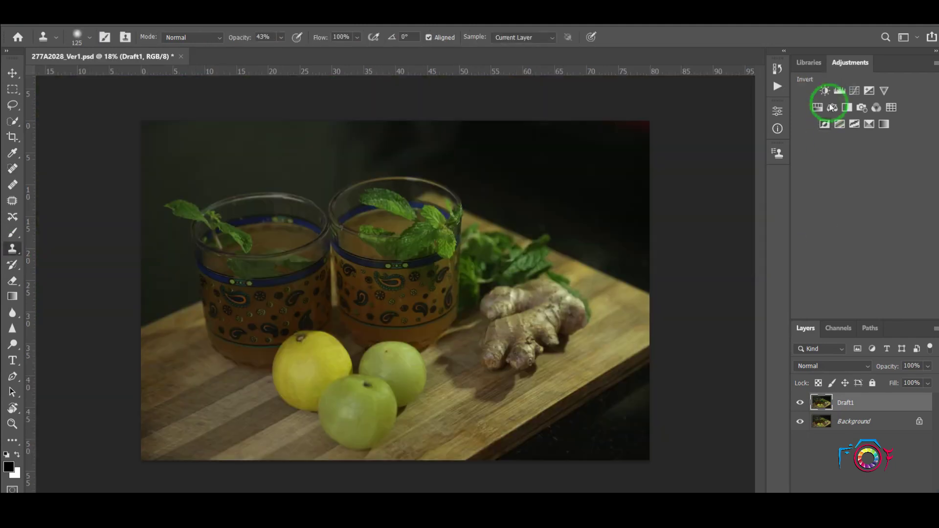
- Add a Levels 1 layer with inputs 10, 1.19 and 213
{"action": "left_click", "coordinate": [840, 91]}
{"action": "left_click_drag", "start_coordinate": [734, 105], "coordinate": [822, 143]}
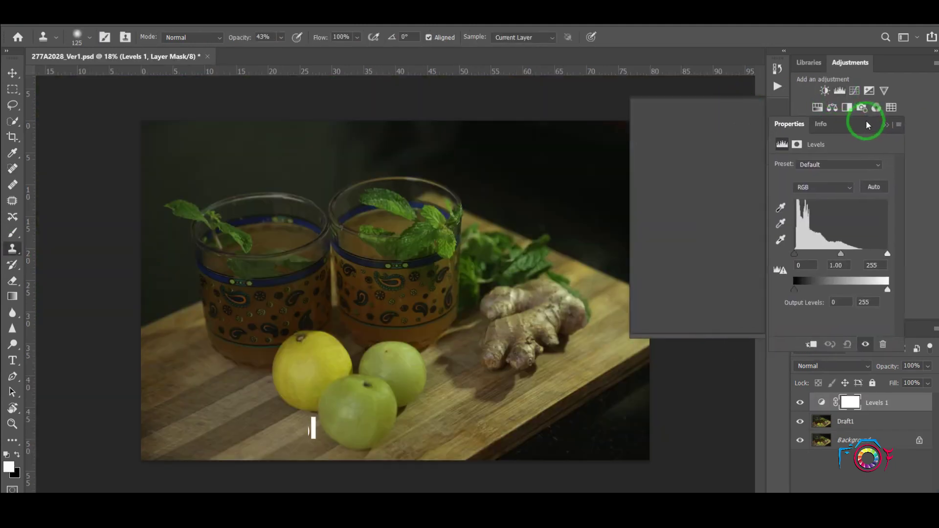
{"action": "mouse_move", "coordinate": [843, 272]}
{"action": "left_mouse_down"}
{"action": "mouse_move", "coordinate": [787, 270]}
{"action": "mouse_move", "coordinate": [825, 270]}
{"action": "left_mouse_up"}
{"action": "left_click", "coordinate": [856, 128]}
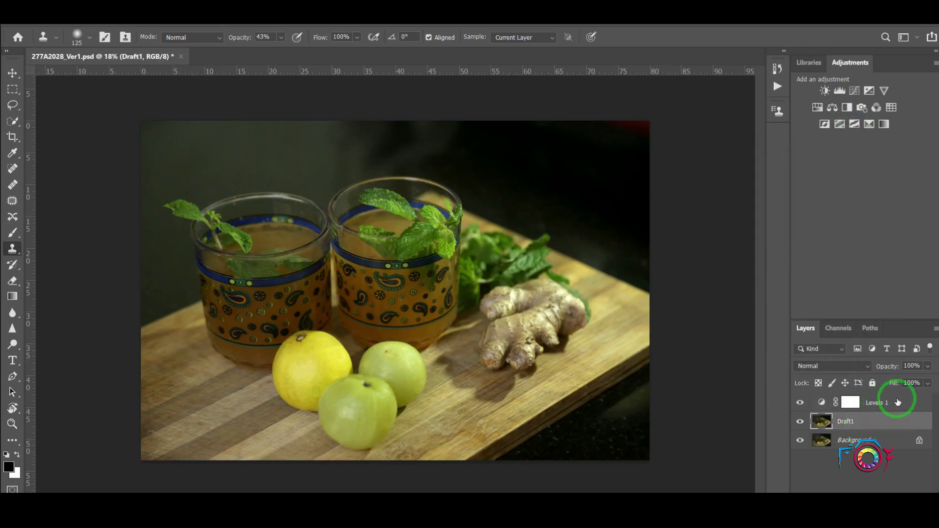
- Erase the Levels mask over darker areas and duplicate Draft1 into Draft2
{"action": "key", "text": "e"}
{"action": "left_click", "coordinate": [84, 37]}
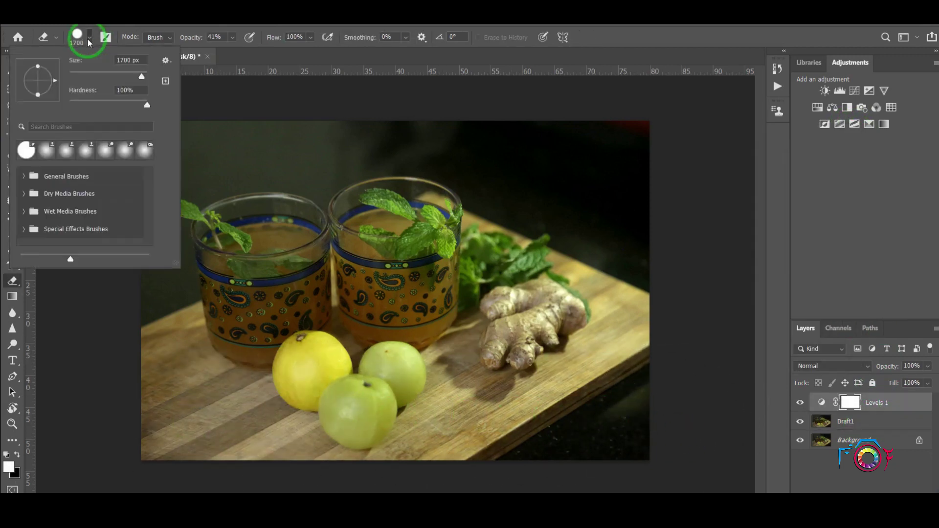
{"action": "key", "text": "s"}
{"action": "key", "text": "e"}
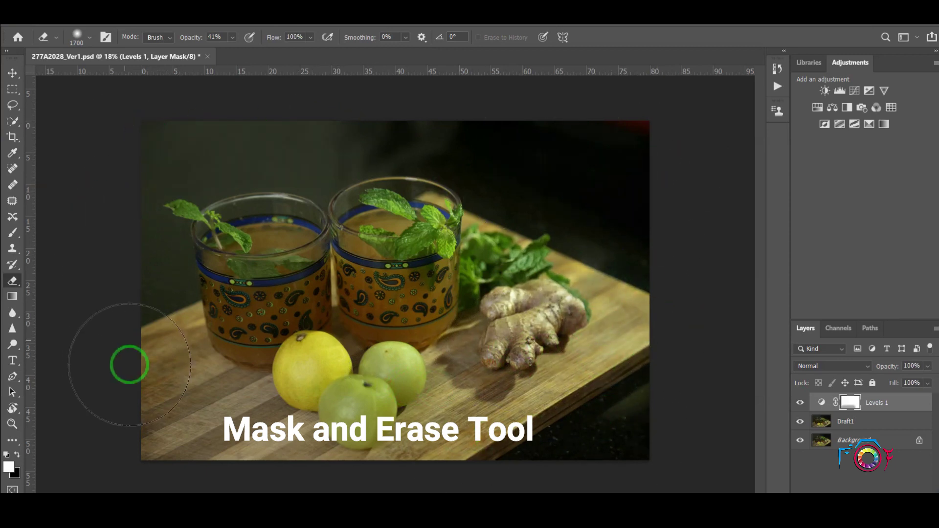
{"action": "left_click_drag", "start_coordinate": [654, 214], "coordinate": [529, 134]}
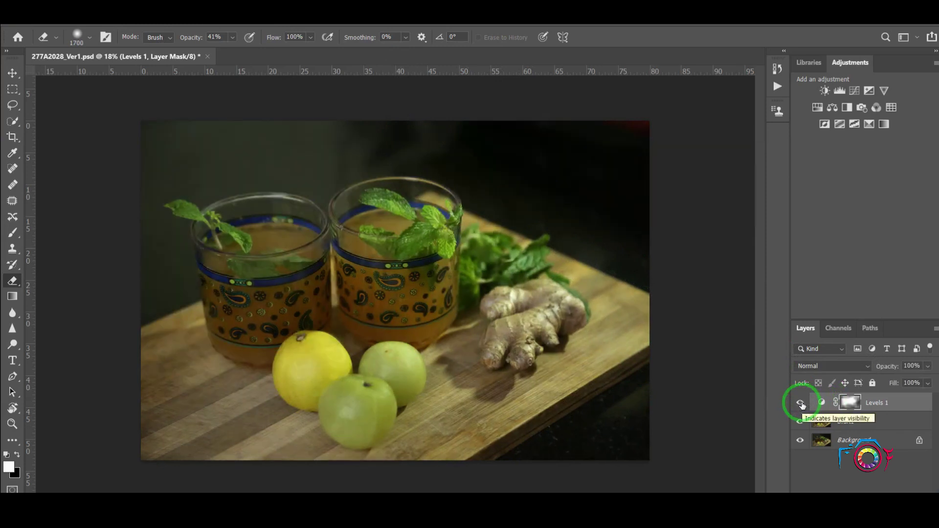
{"action": "left_click", "coordinate": [823, 422]}
{"action": "key", "text": "ctrl+j"}
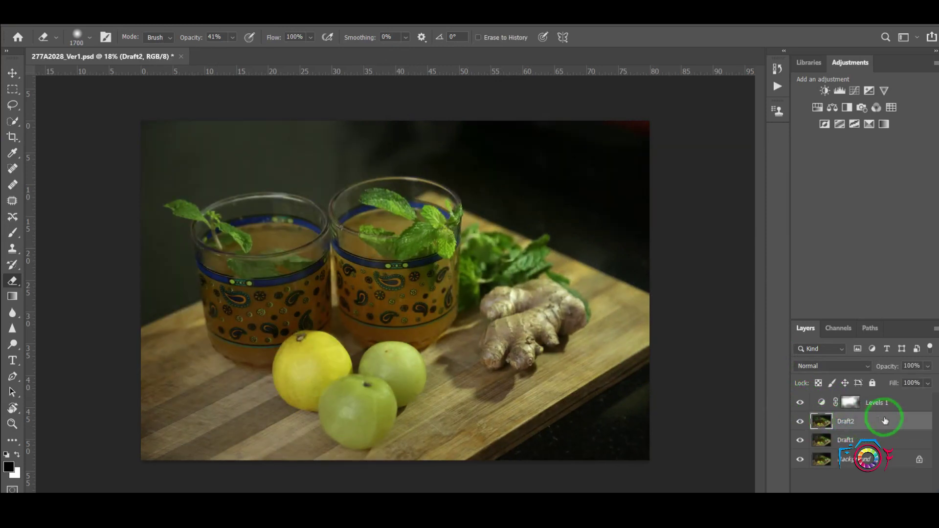
- Dodge the mint leaves and both glass bands at 30% midtones, then lower the crop's top edge
{"action": "left_click", "coordinate": [12, 343]}
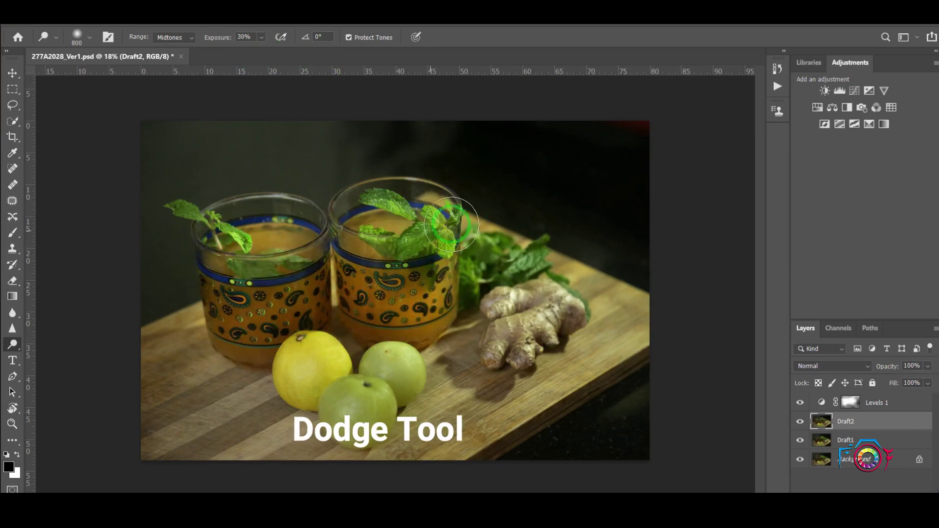
{"action": "left_click_drag", "start_coordinate": [399, 314], "coordinate": [423, 229]}
{"action": "mouse_move", "coordinate": [241, 235]}
{"action": "left_mouse_down"}
{"action": "mouse_move", "coordinate": [482, 273]}
{"action": "mouse_move", "coordinate": [495, 262]}
{"action": "mouse_move", "coordinate": [379, 251]}
{"action": "mouse_move", "coordinate": [359, 300]}
{"action": "left_mouse_up"}
{"action": "mouse_move", "coordinate": [391, 229]}
{"action": "left_mouse_down"}
{"action": "mouse_move", "coordinate": [256, 242]}
{"action": "mouse_move", "coordinate": [215, 287]}
{"action": "mouse_move", "coordinate": [310, 287]}
{"action": "mouse_move", "coordinate": [304, 275]}
{"action": "left_mouse_up"}
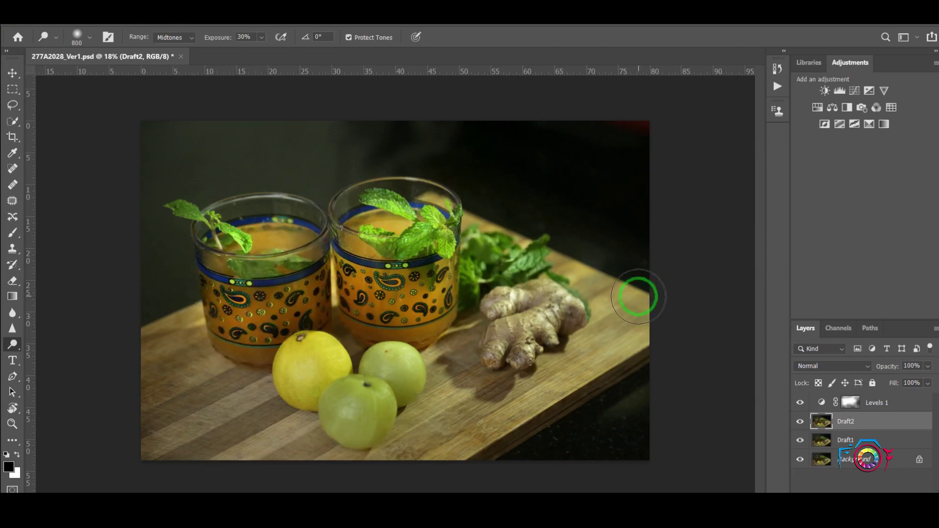
{"action": "key", "text": "c"}
{"action": "left_click_drag", "start_coordinate": [396, 122], "coordinate": [396, 131]}
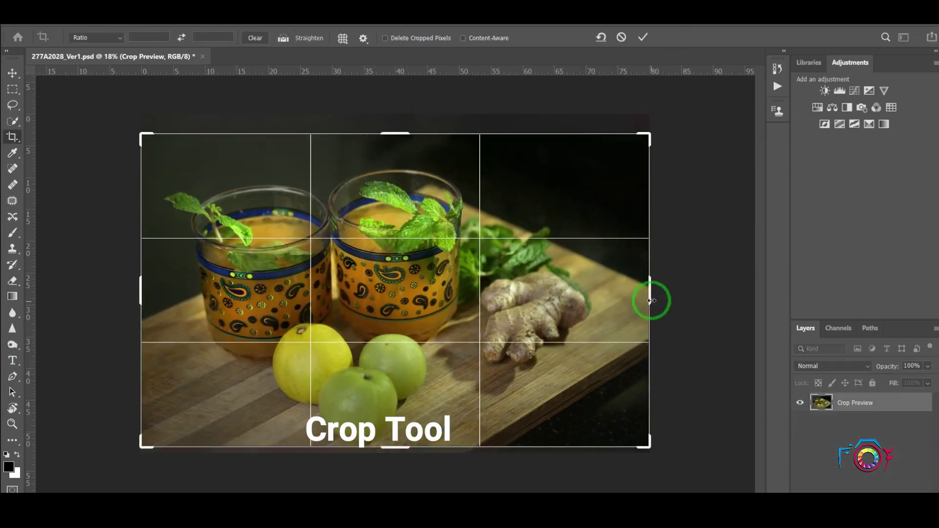
- Pull the crop's right edge slightly inward and commit the crop
{"action": "left_click_drag", "start_coordinate": [650, 300], "coordinate": [638, 300]}
{"action": "key", "text": "Return"}
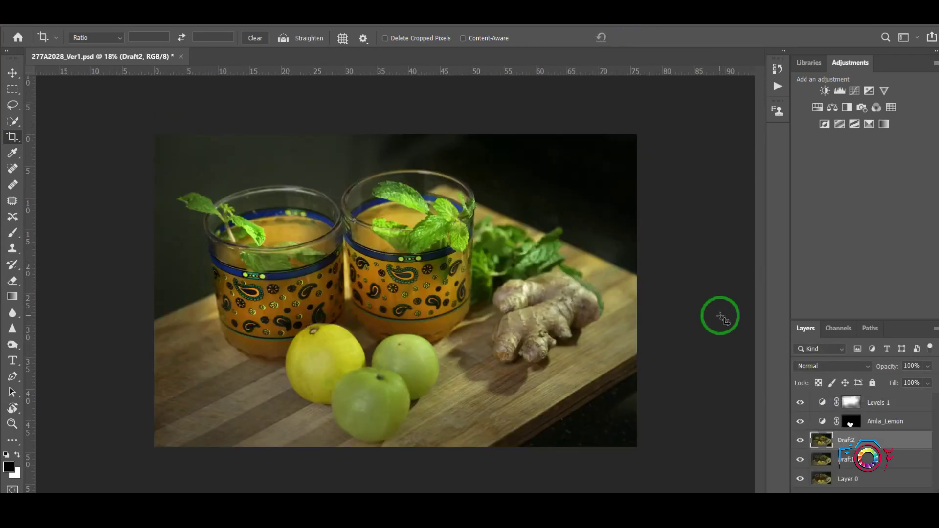